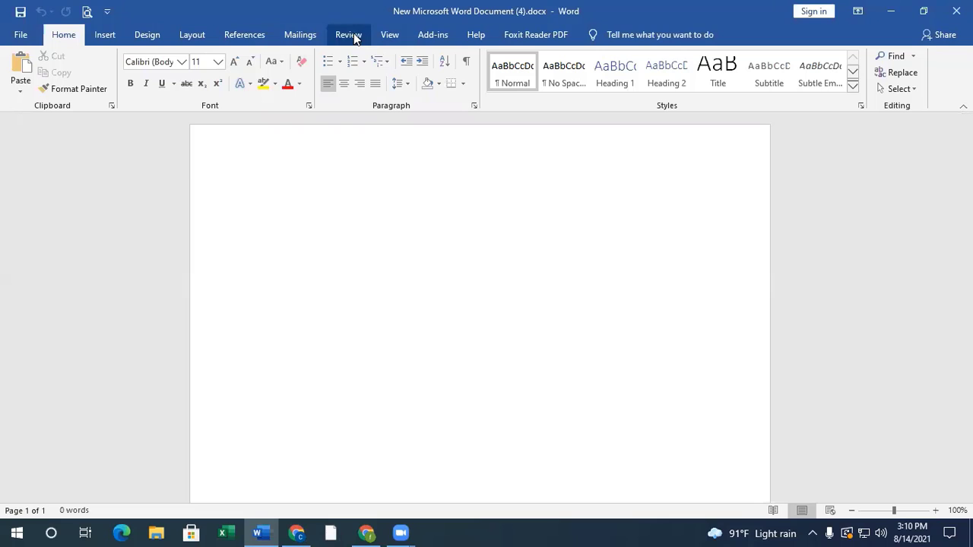
click(358, 38)
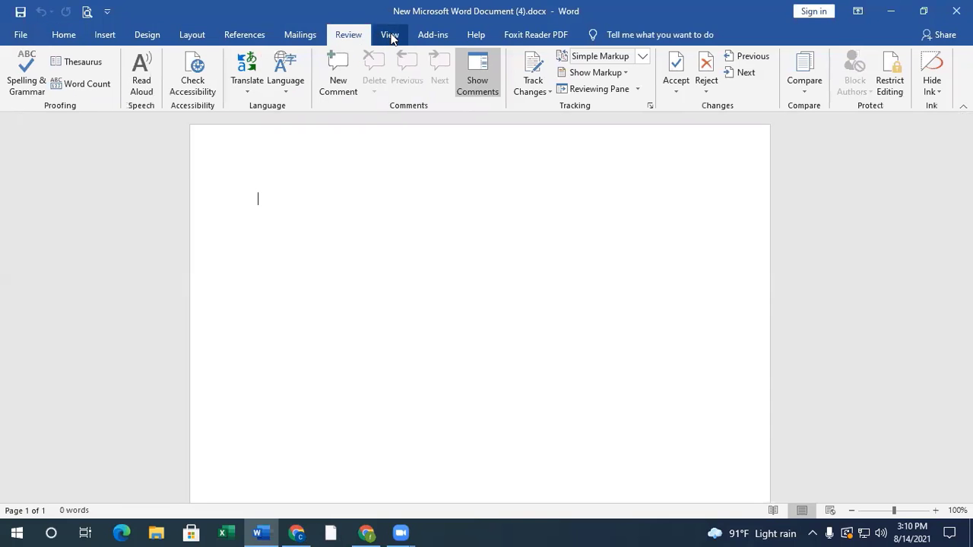
click(390, 37)
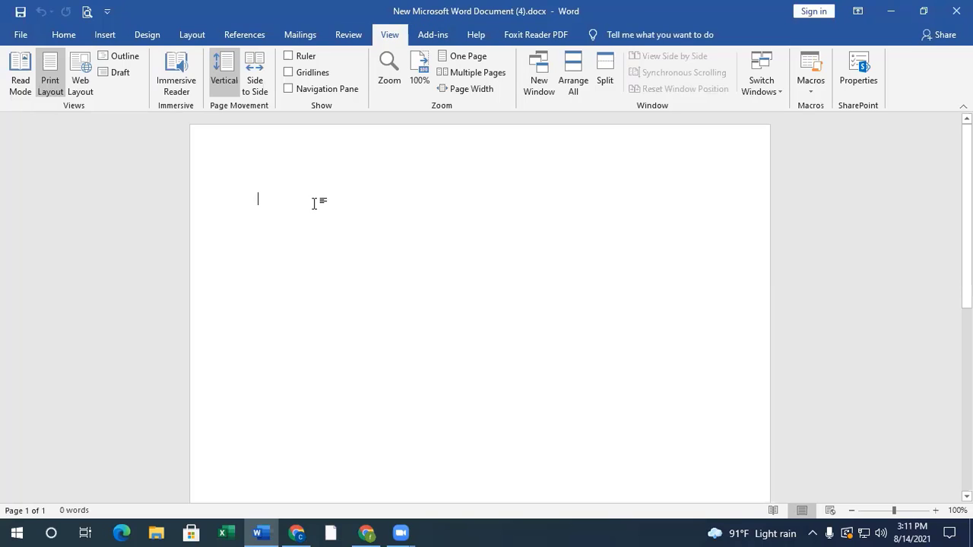
click(57, 35)
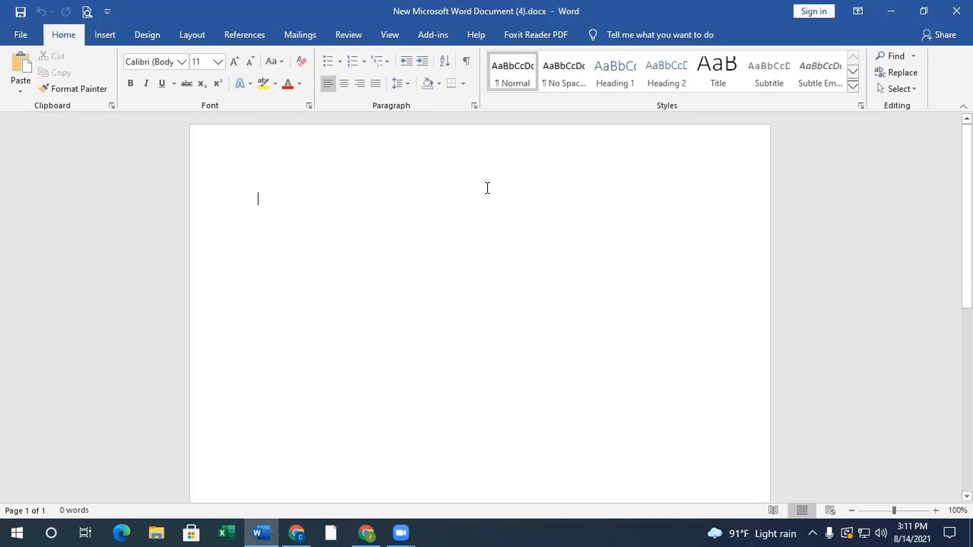
click(401, 533)
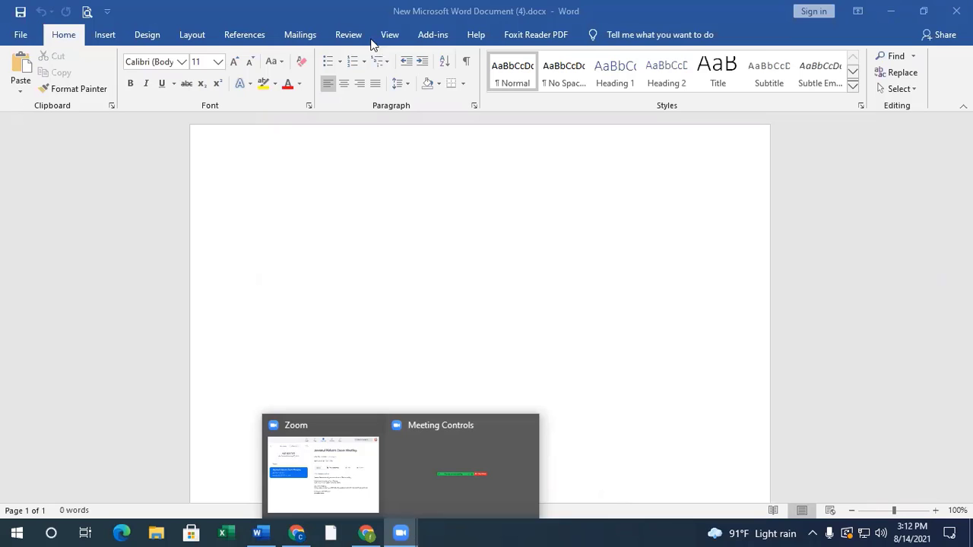
click(295, 208)
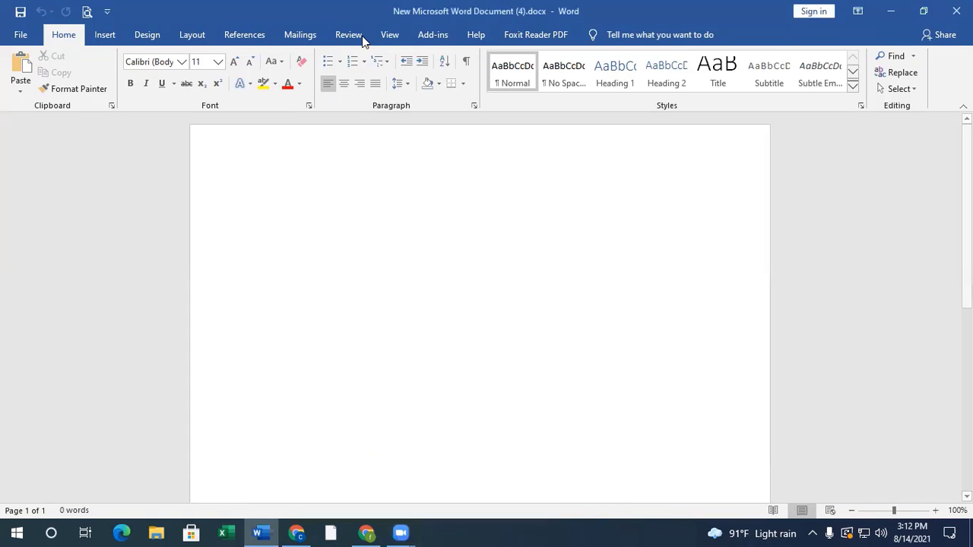
click(342, 35)
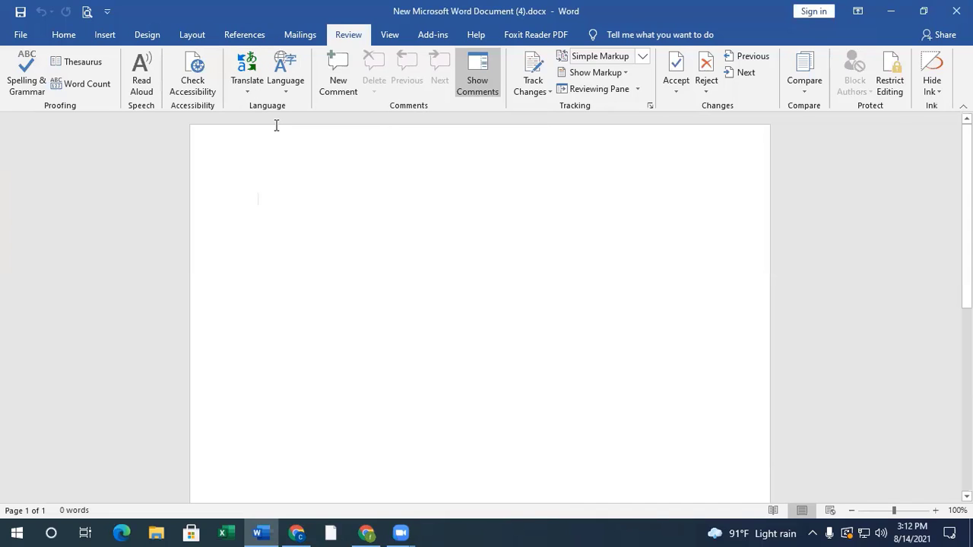
click(262, 531)
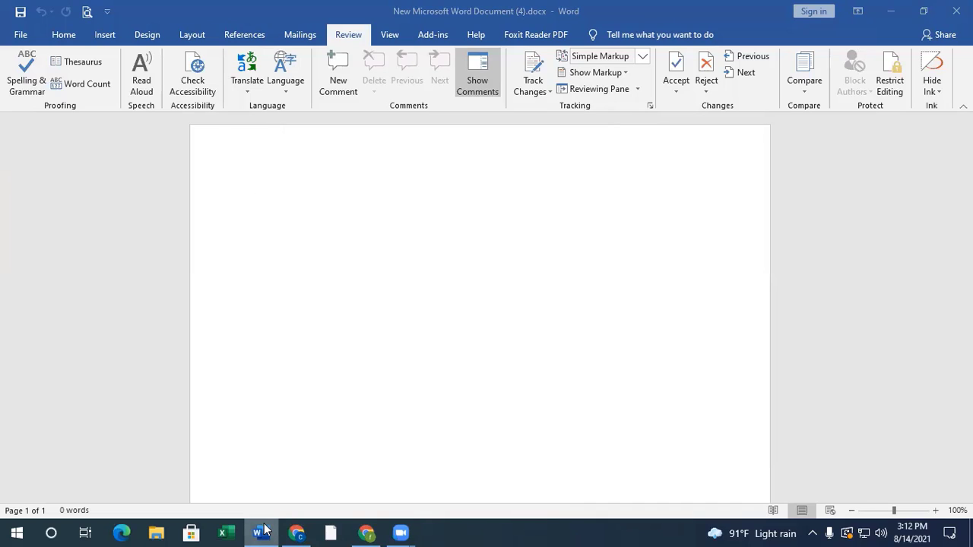
right_click(262, 531)
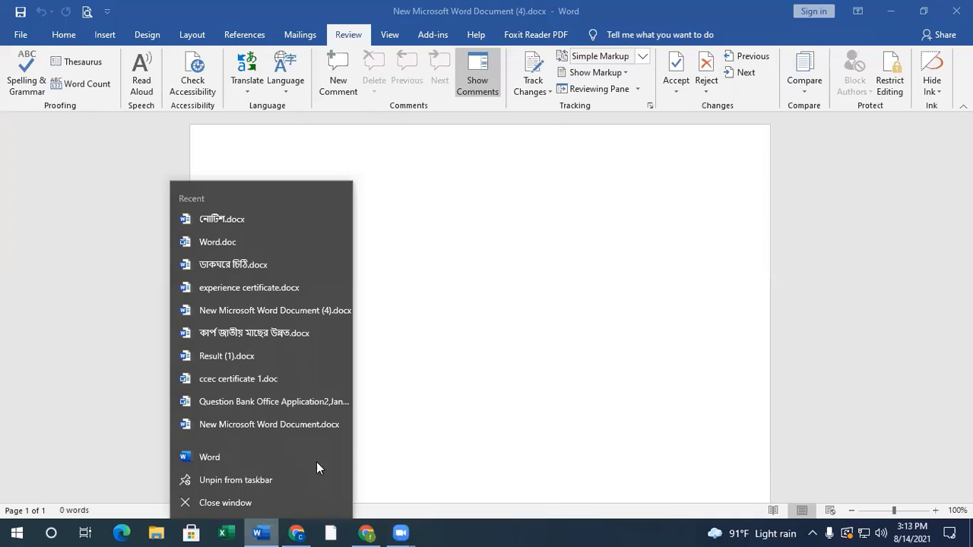
click(506, 343)
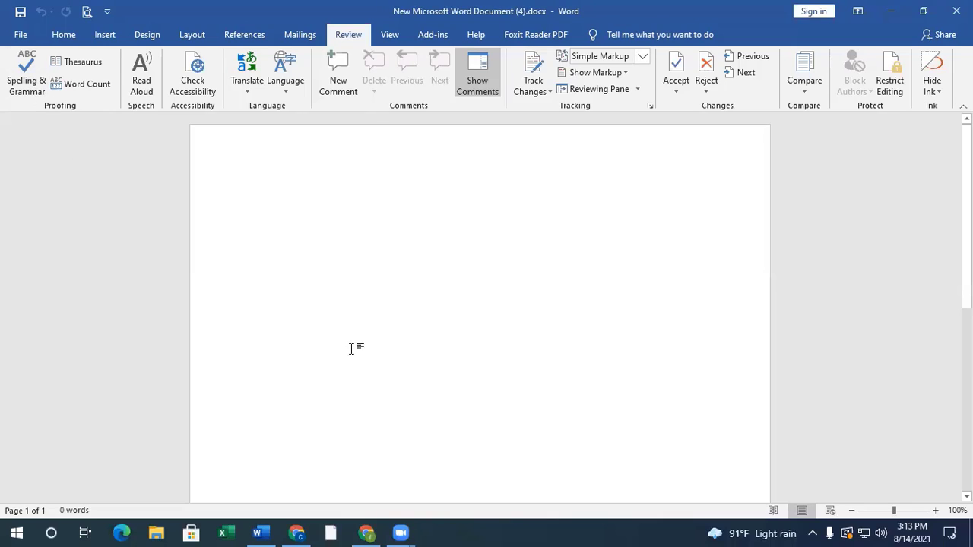
- Switch to Chrome and run a web search for "google classroom" in a new tab
click(366, 531)
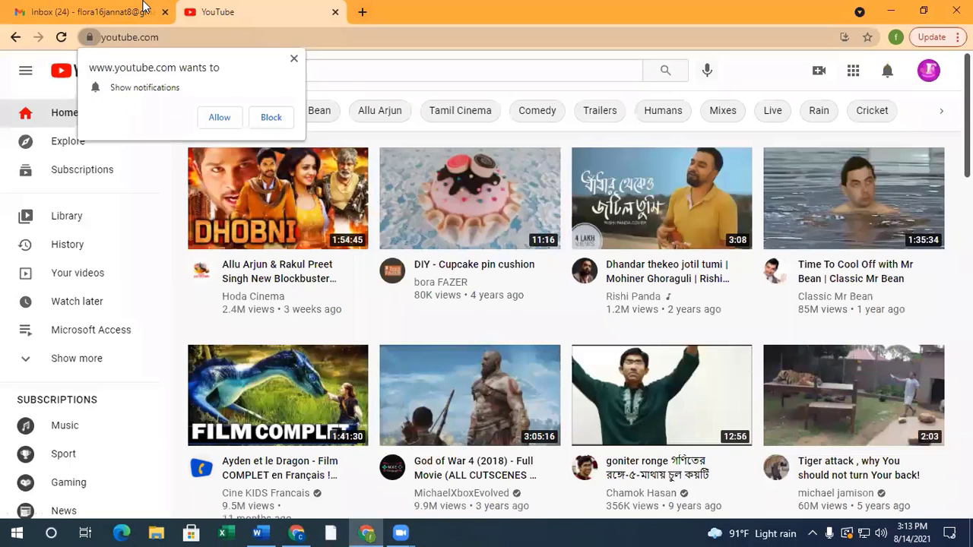
key(ctrl+t)
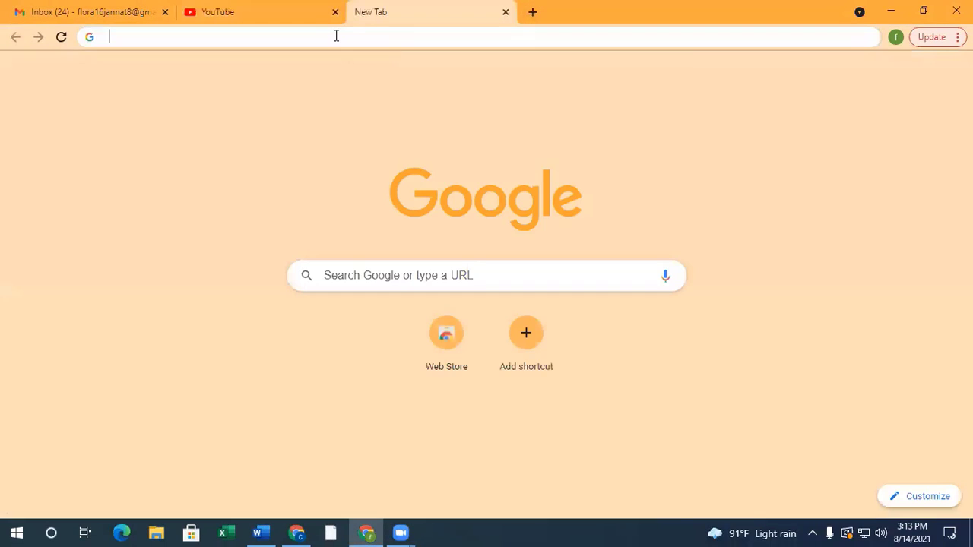
click(336, 35)
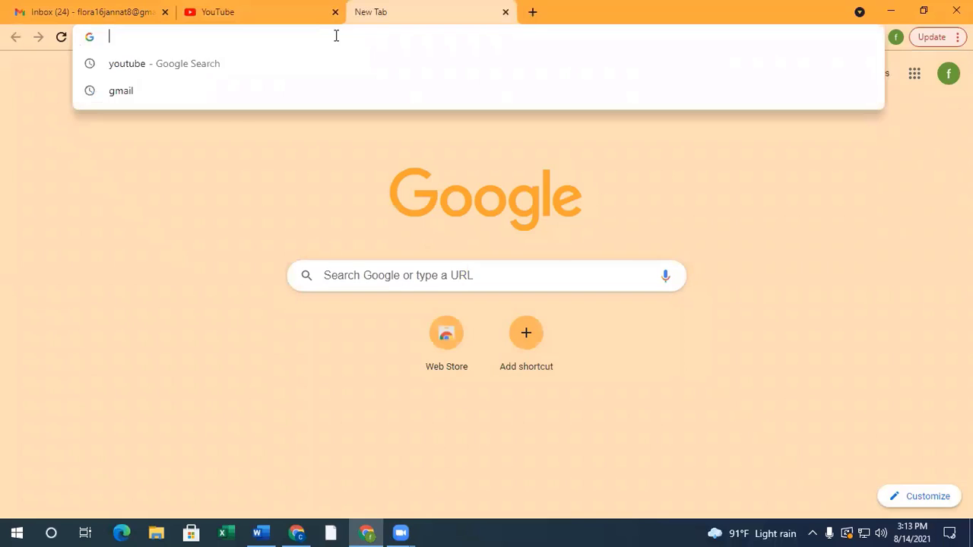
text(google)
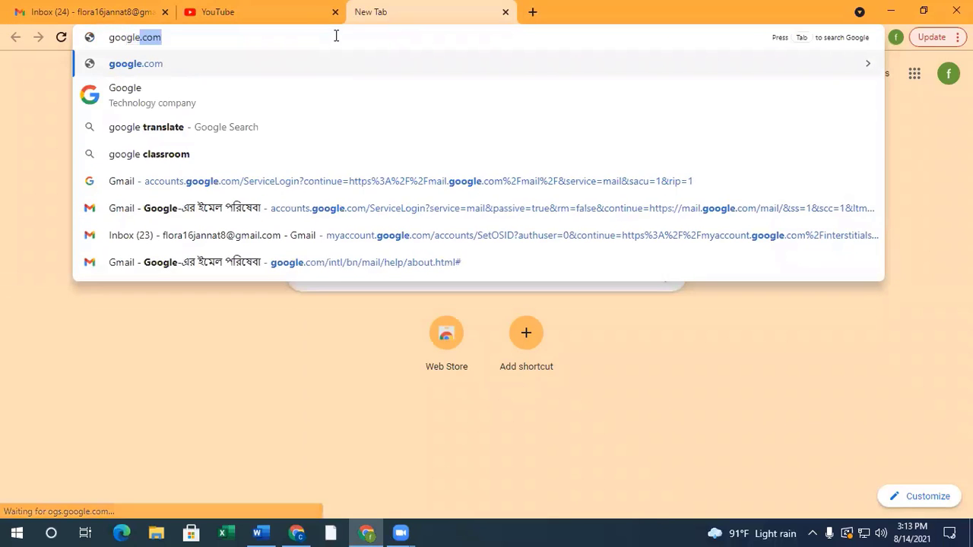
key(Down)
key(Down)
key(Down)
key(Return)
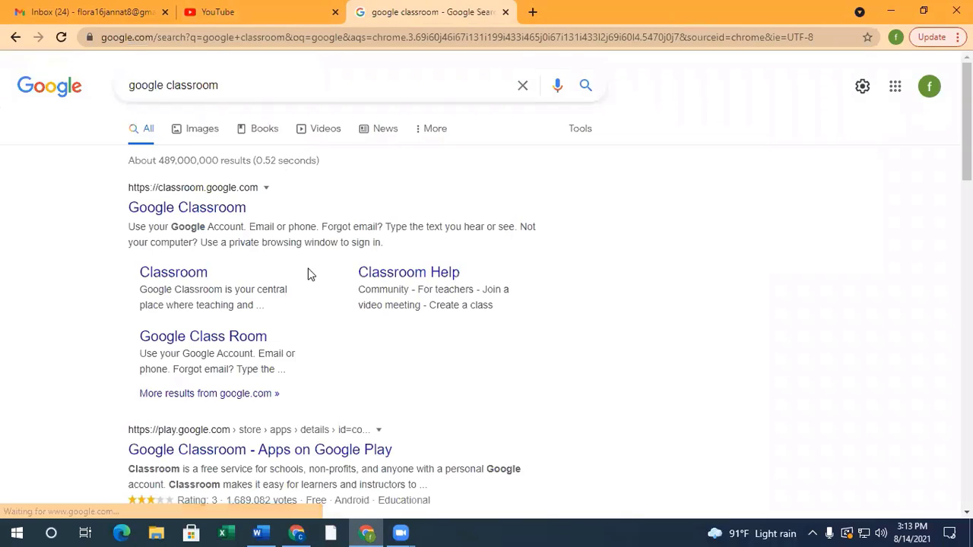
- Copy the Google Play result's description of Classroom up to "instructors" and paste it four times in a row into the blank Word document
scroll(296, 274, down, 3)
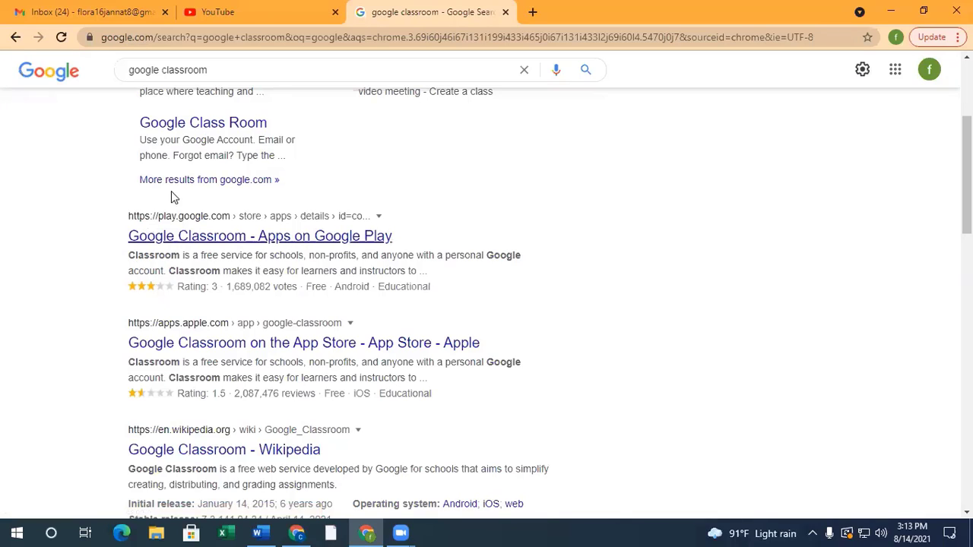
drag(124, 257, 404, 273)
key(ctrl+c)
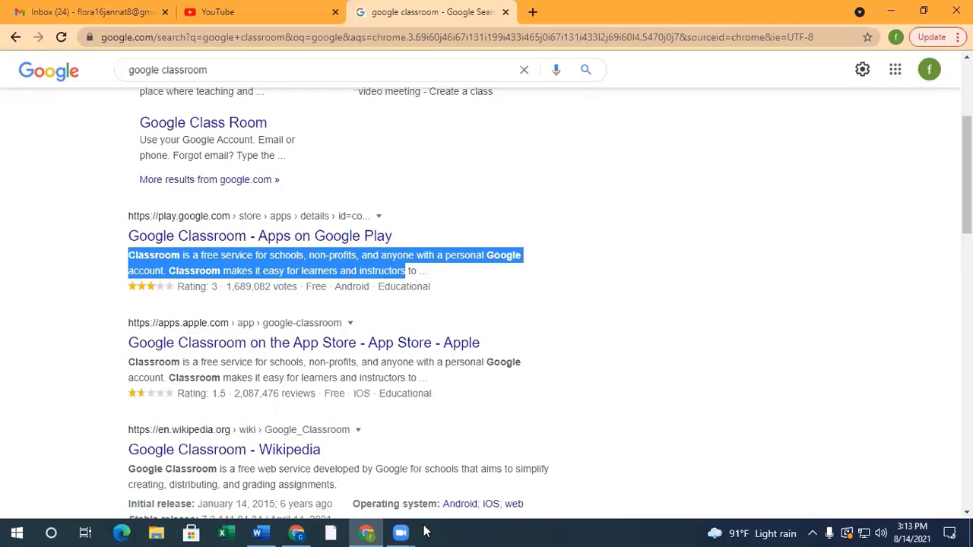
click(267, 532)
key(ctrl+v)
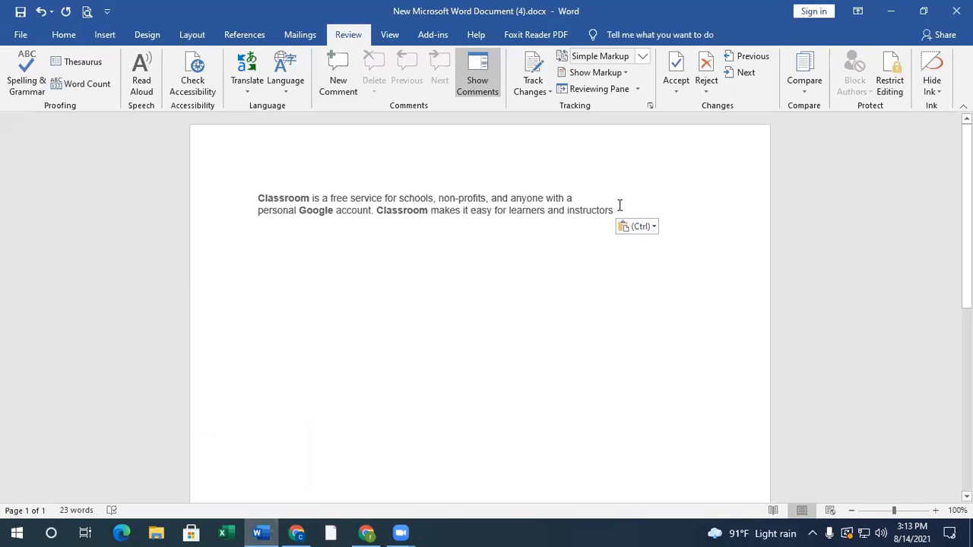
key(ctrl+v)
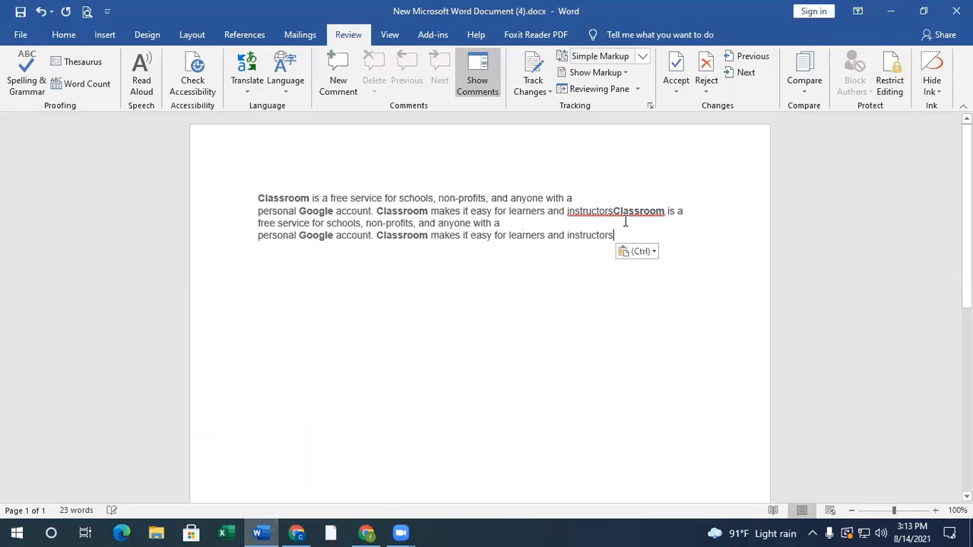
key(ctrl+v)
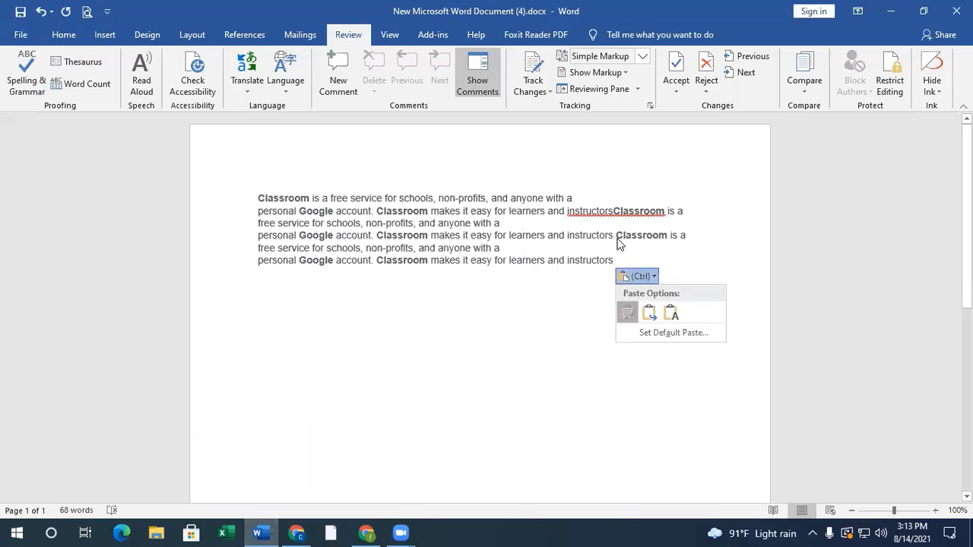
key(ctrl+v)
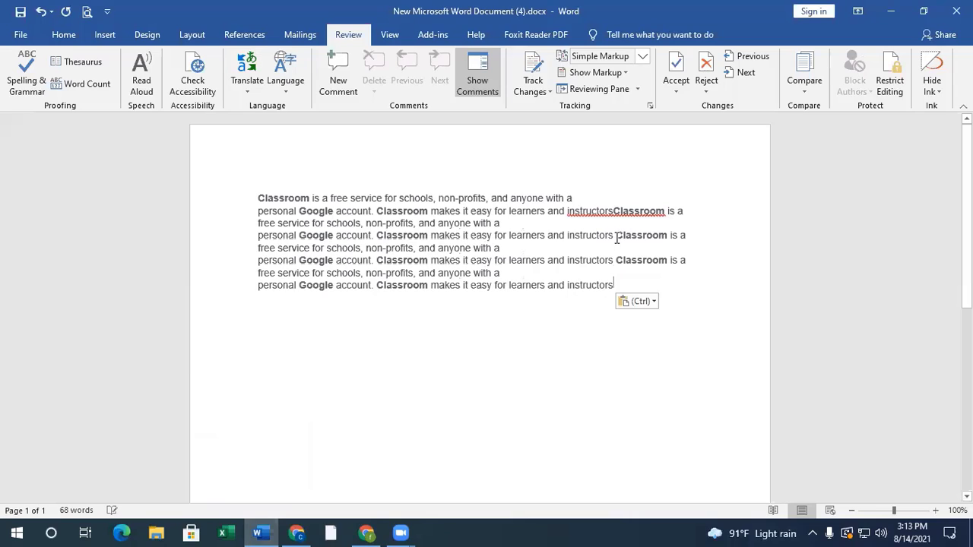
- Clear all formatting from the whole pasted text and set its font size to 12
drag(619, 276, 260, 198)
click(260, 198)
shift+click(615, 287)
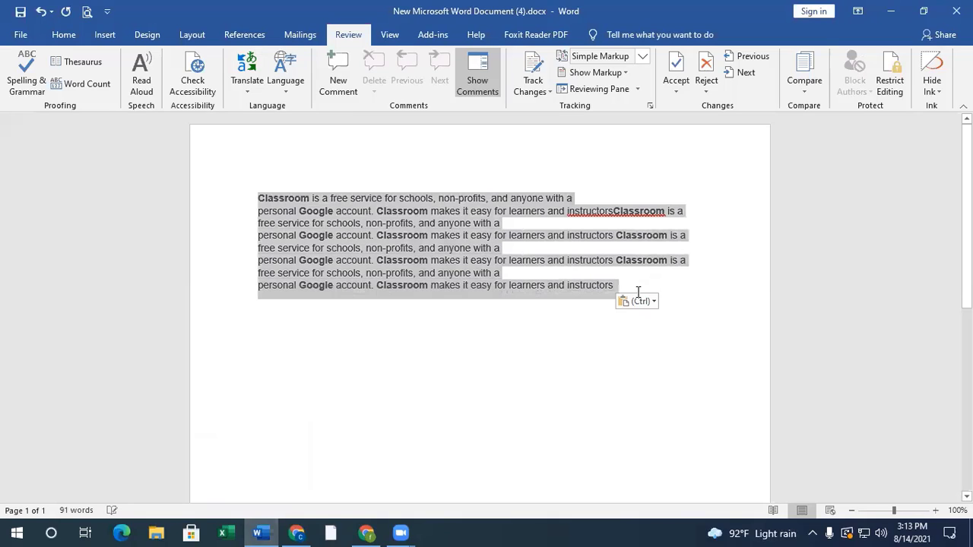
click(64, 35)
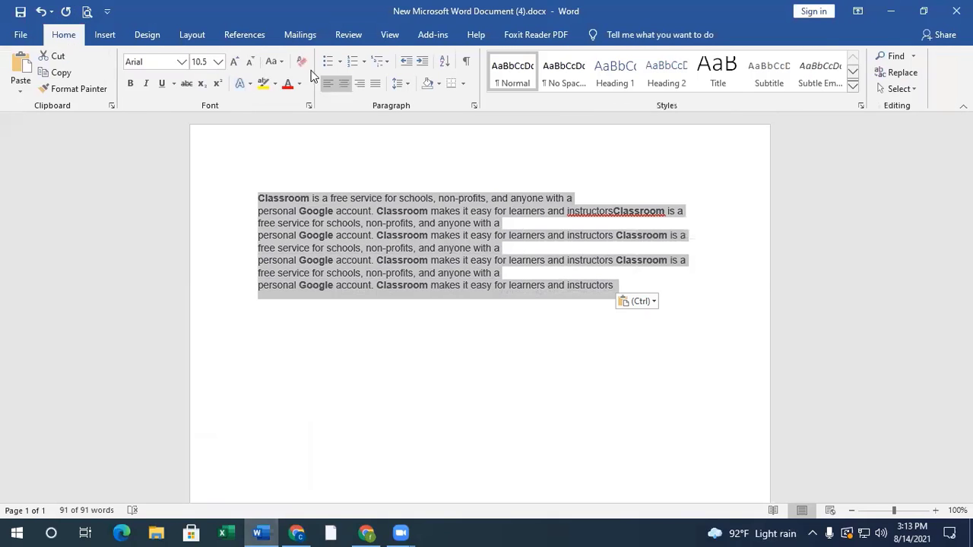
click(301, 62)
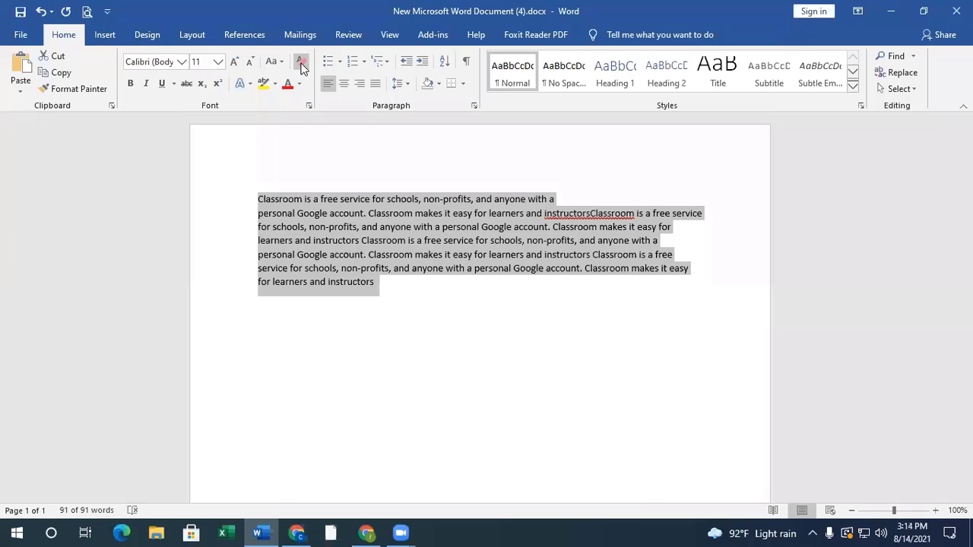
click(218, 61)
click(202, 136)
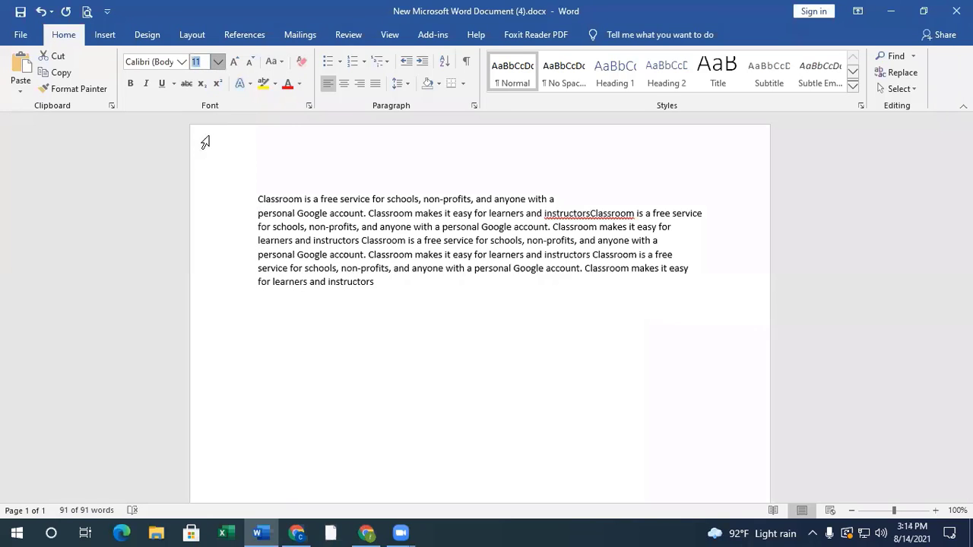
- Justify the whole text and put a space between the joined words "instructors" and "Classroom" in the second line
click(375, 83)
click(616, 214)
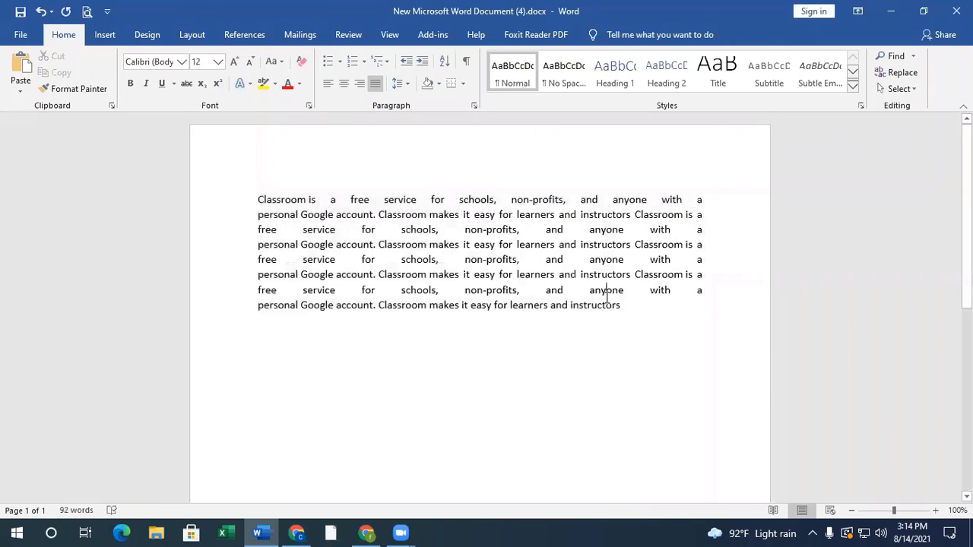
drag(631, 314, 375, 123)
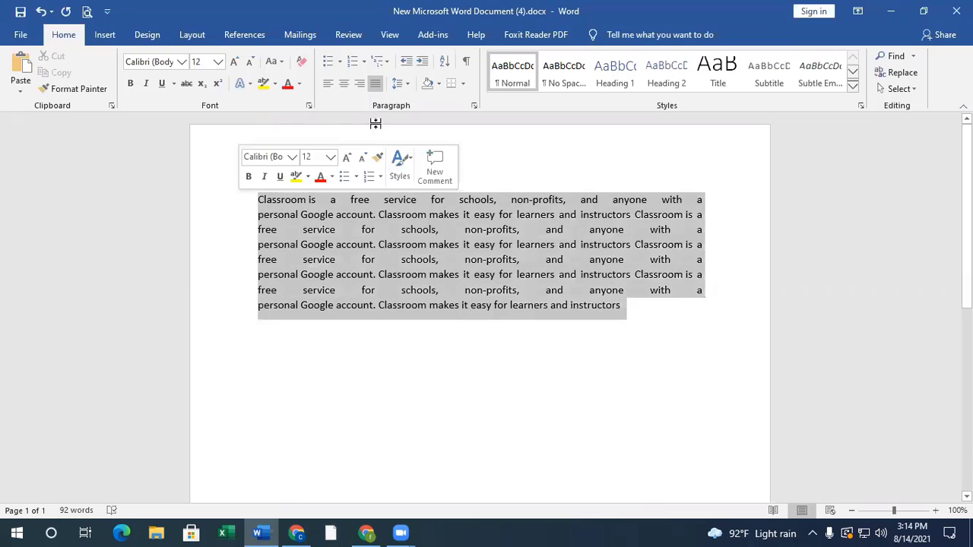
click(375, 85)
click(374, 86)
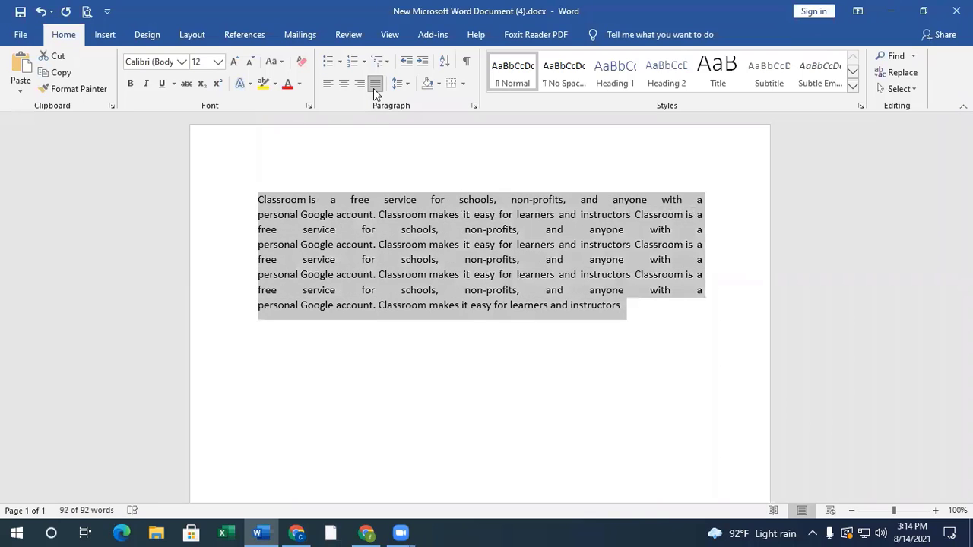
click(375, 85)
click(375, 86)
click(374, 85)
click(375, 85)
click(491, 301)
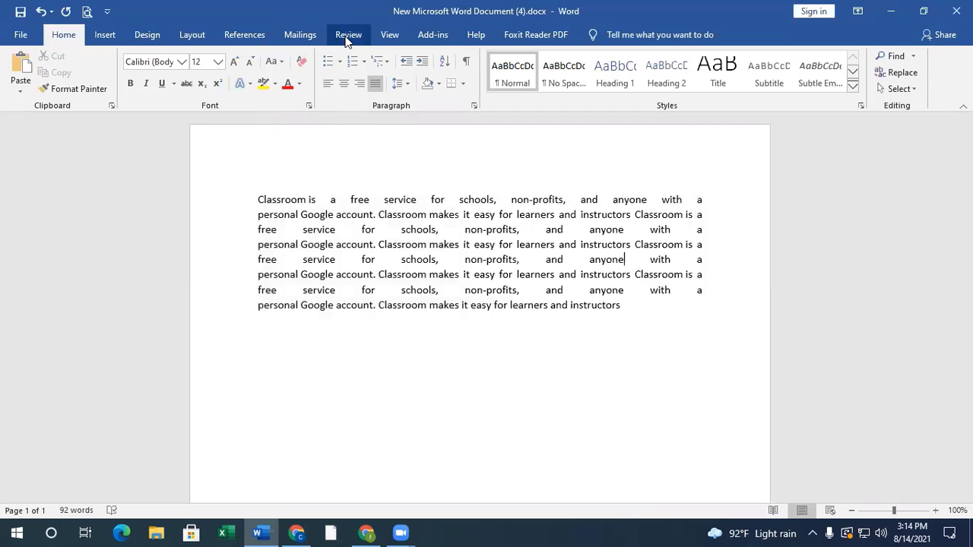
- Create misspellings by deleting one letter each from free, service, schools, Google and easy, giving fre, servce, schols, Gogle and esy
click(348, 34)
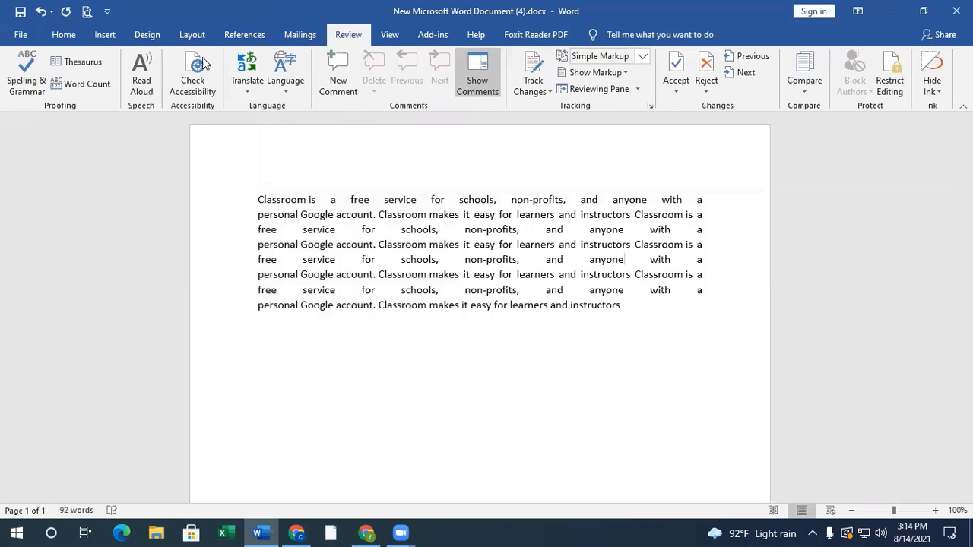
click(367, 199)
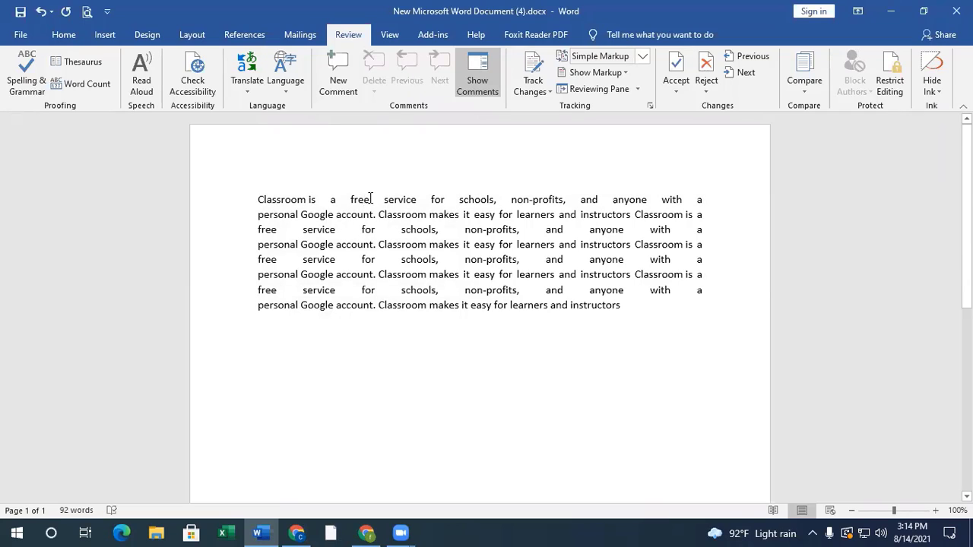
key(BackSpace)
click(402, 199)
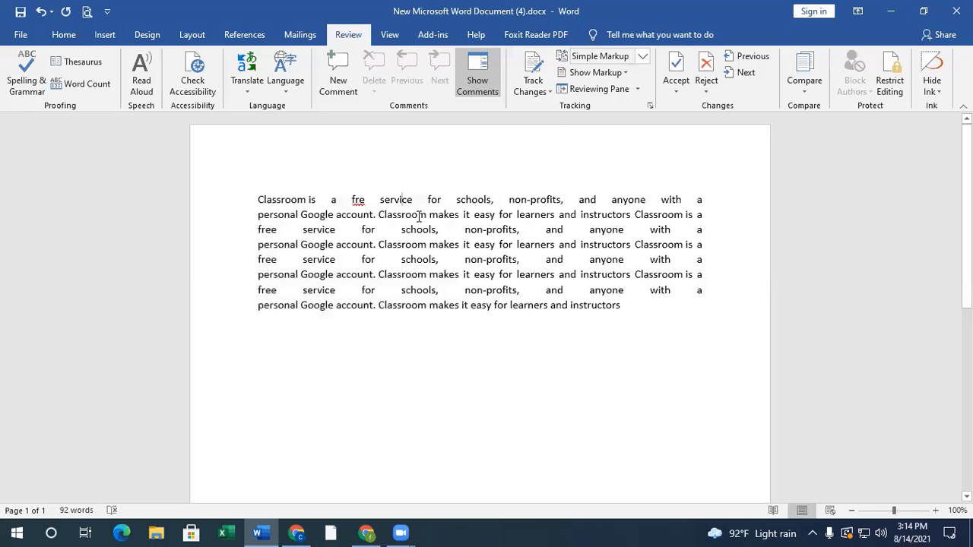
key(BackSpace)
click(448, 275)
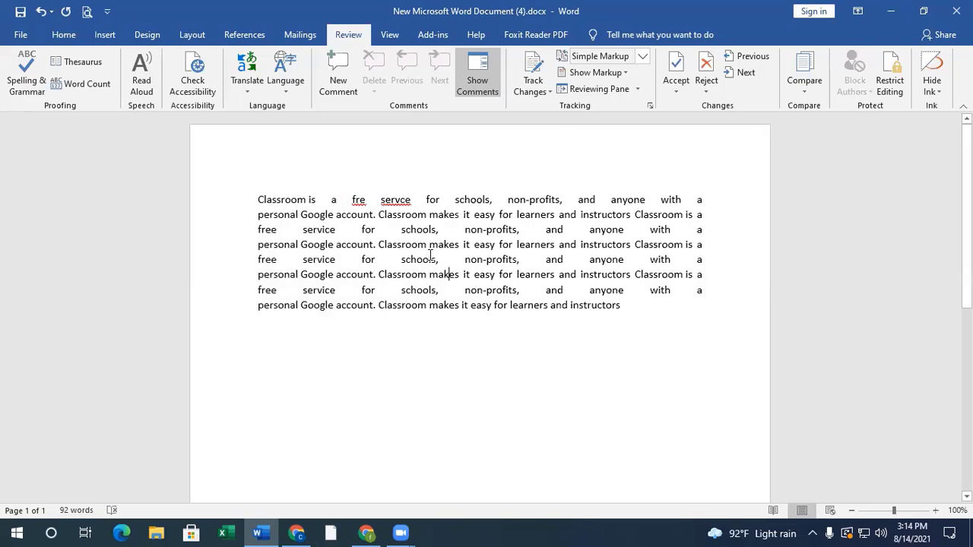
click(423, 259)
key(BackSpace)
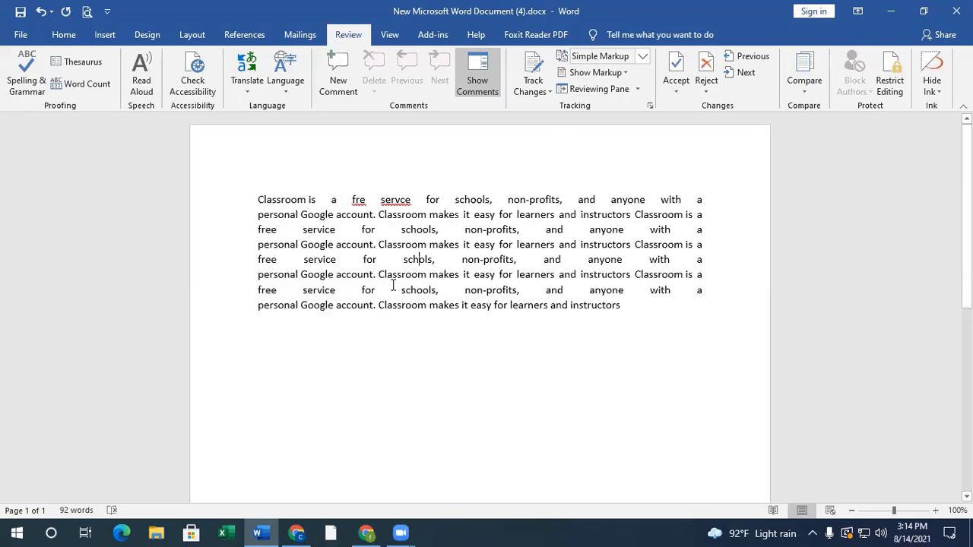
click(316, 274)
key(BackSpace)
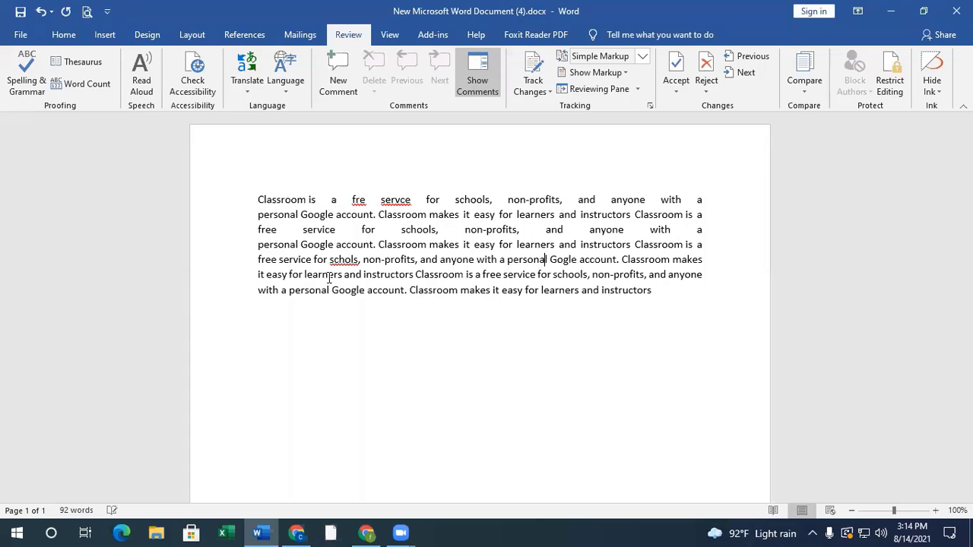
click(487, 229)
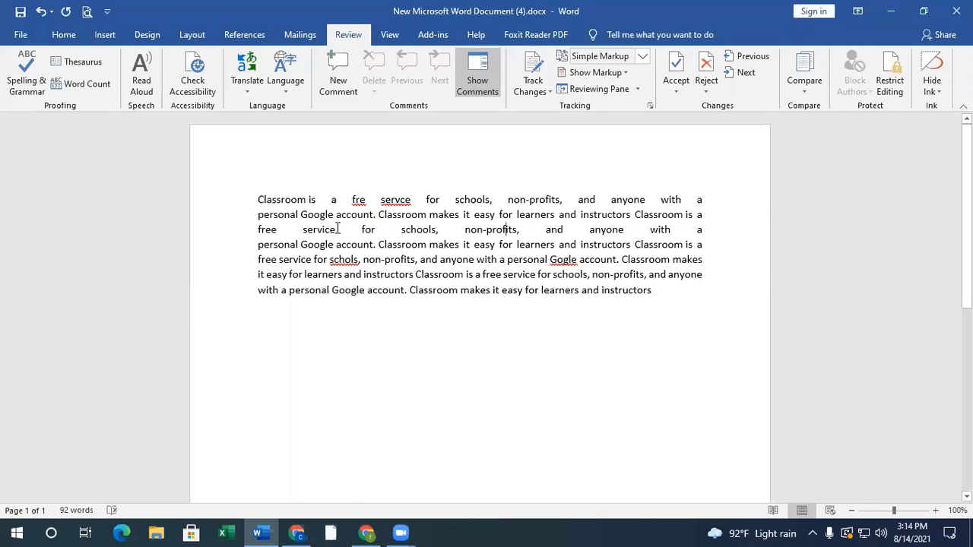
click(487, 215)
key(BackSpace)
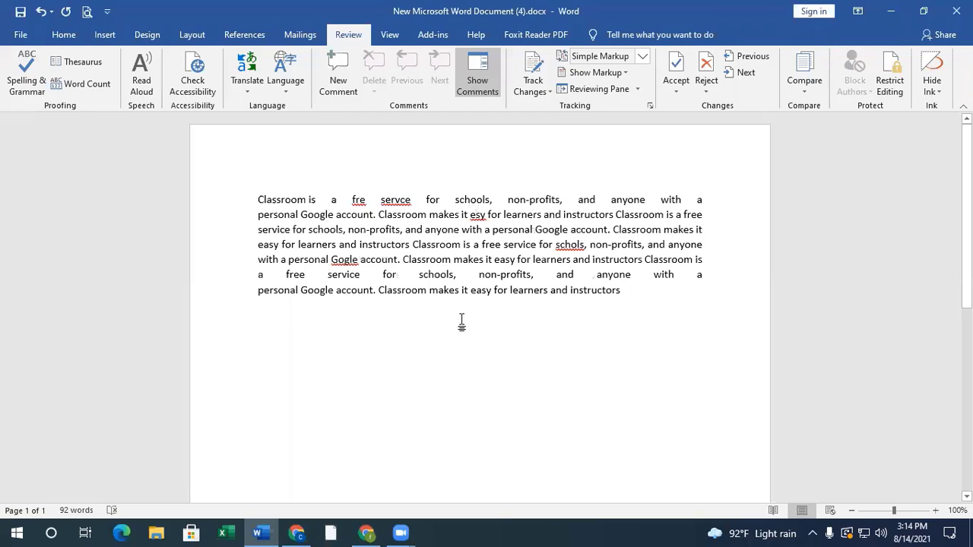
- Correct the misspelled word "servce" in the first line to the suggested "service"
click(515, 289)
click(395, 200)
click(570, 244)
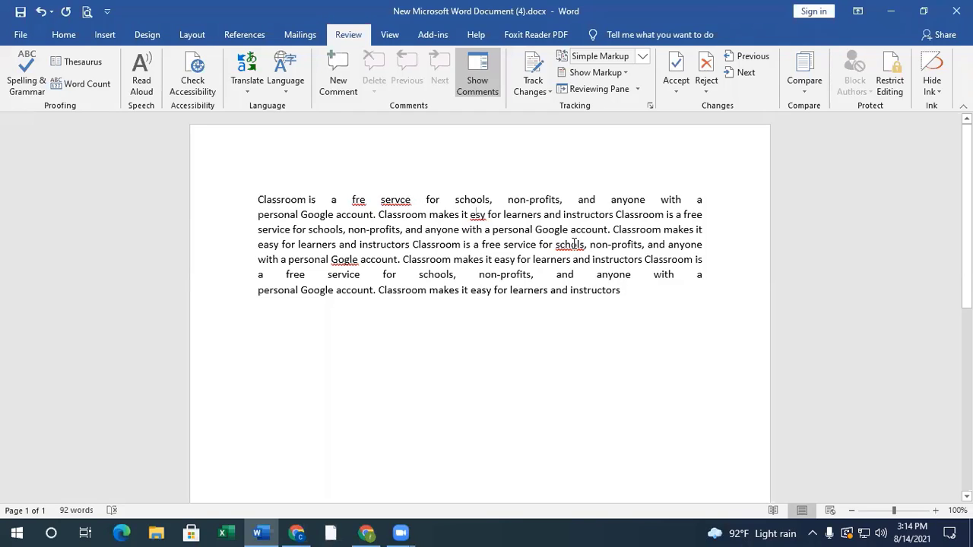
click(361, 200)
right_click(386, 200)
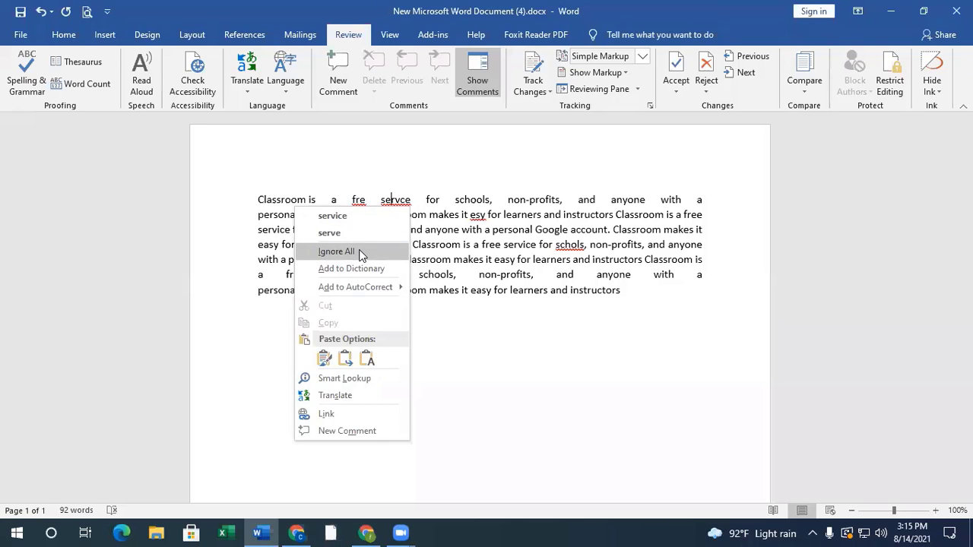
click(342, 214)
click(418, 215)
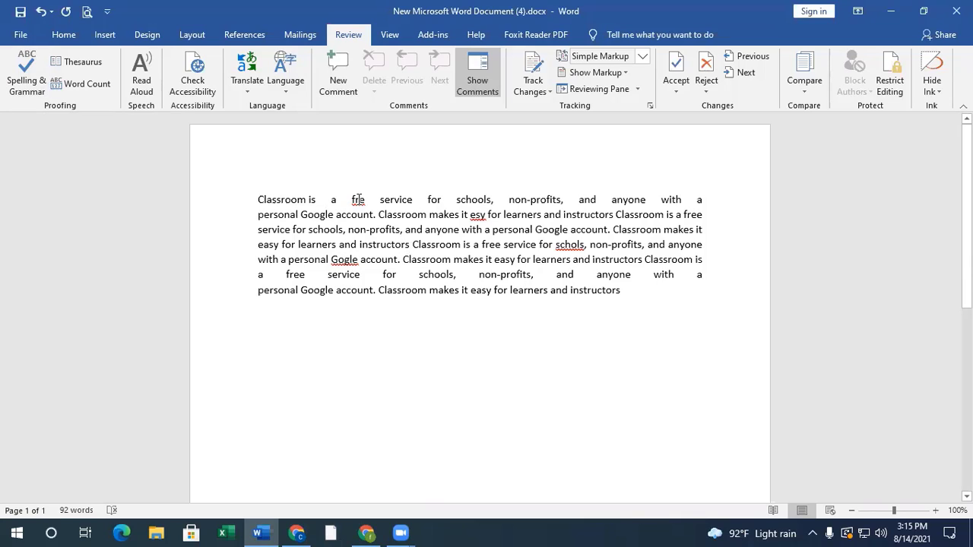
- Run the spelling and grammar check, replacing fre, esy, schols and Gogle with free, easy, schools and Google
click(26, 80)
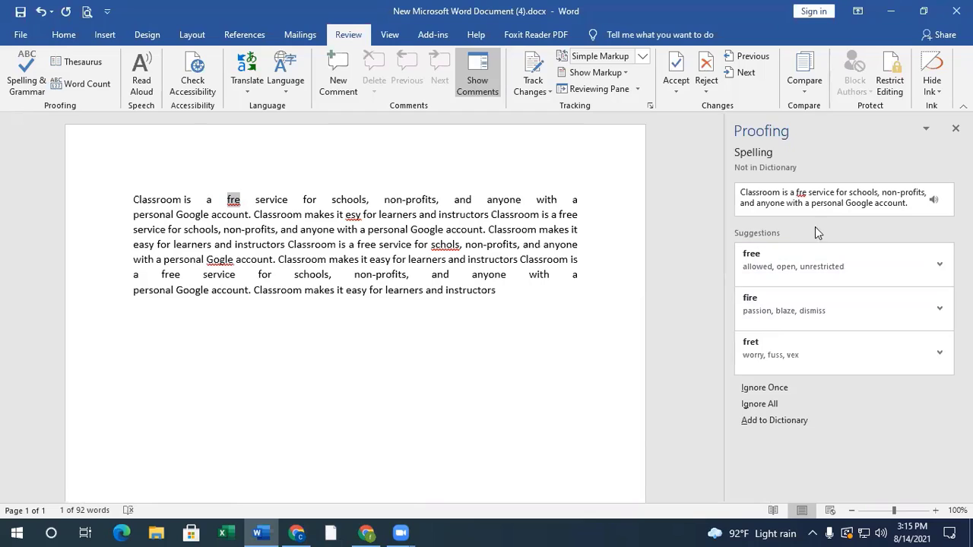
click(780, 271)
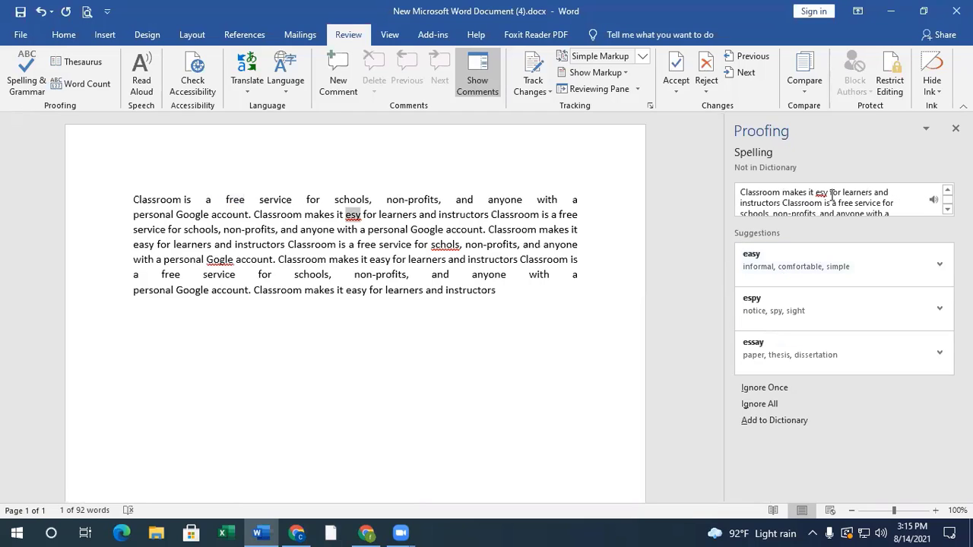
click(794, 262)
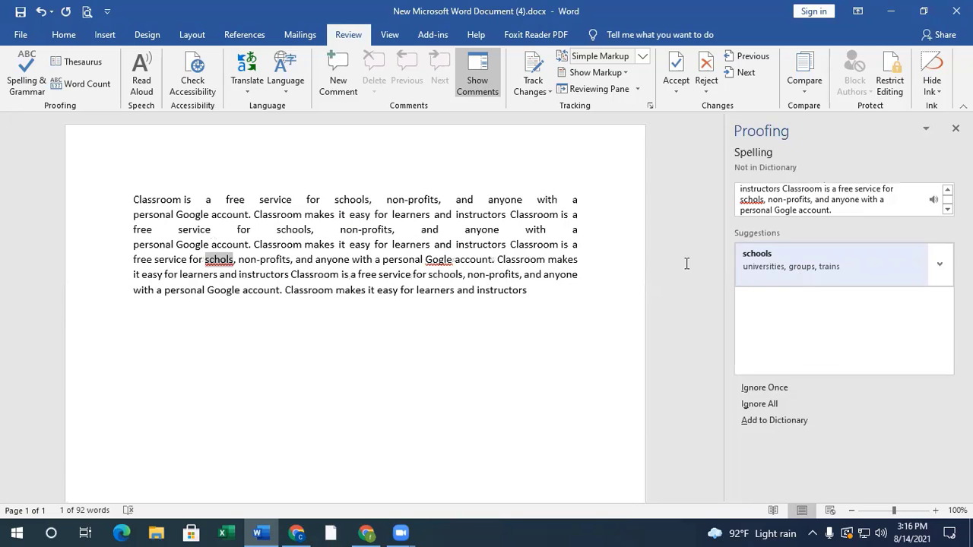
click(811, 269)
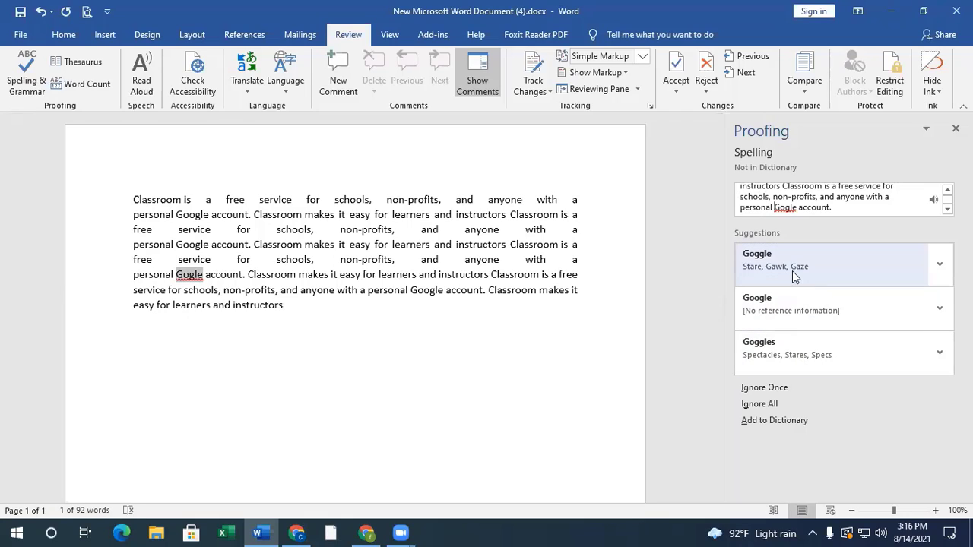
click(799, 313)
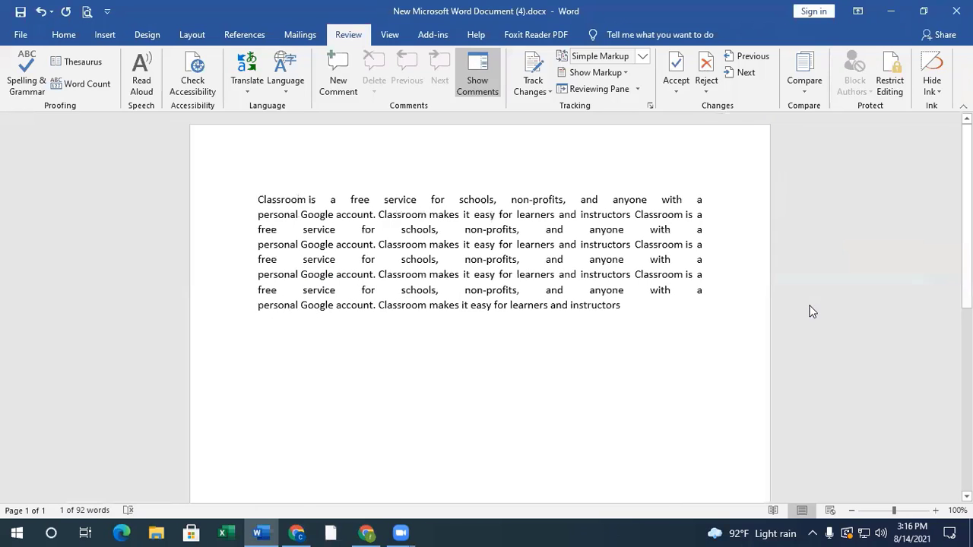
click(491, 305)
- Misspell "schools" in the first line as "scools" and correct it to "schools" with the spelling and grammar check
click(473, 199)
key(BackSpace)
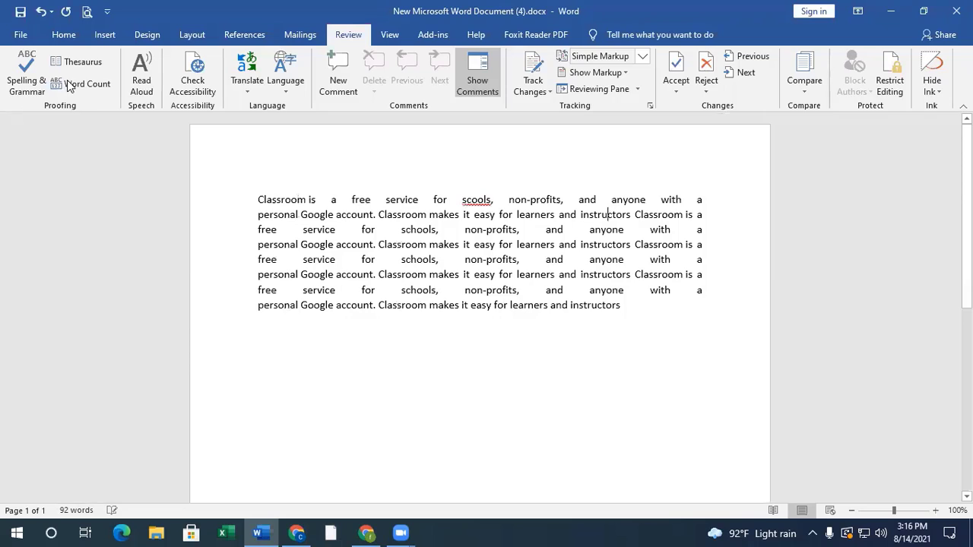
click(27, 76)
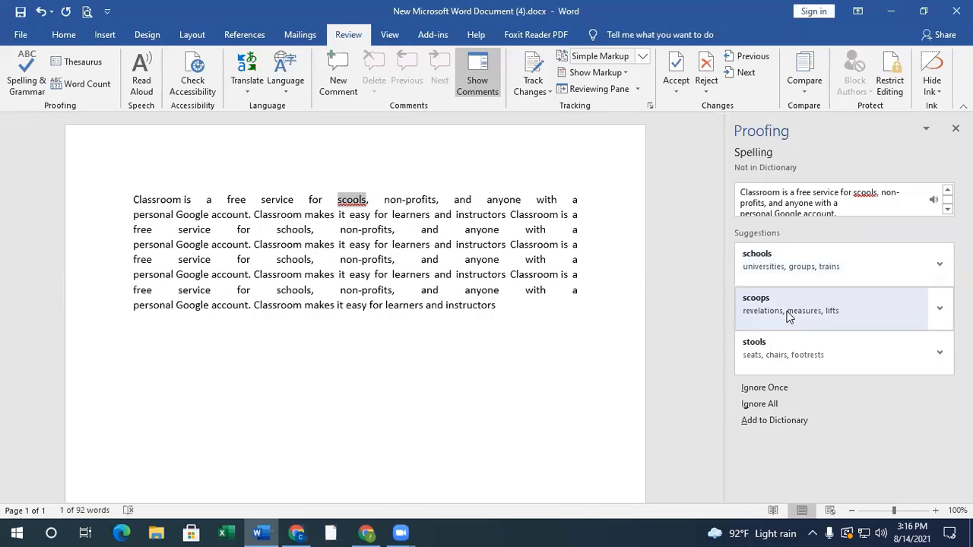
click(791, 262)
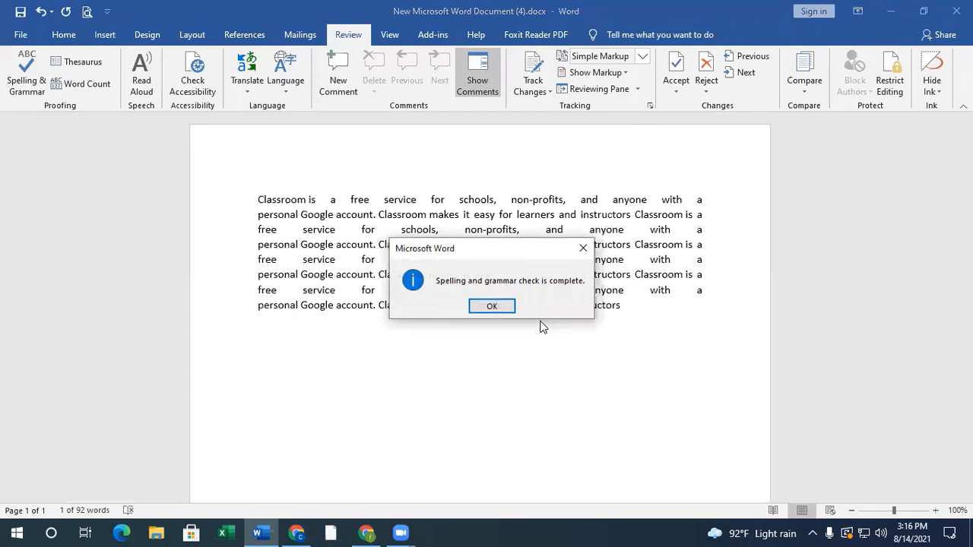
click(492, 306)
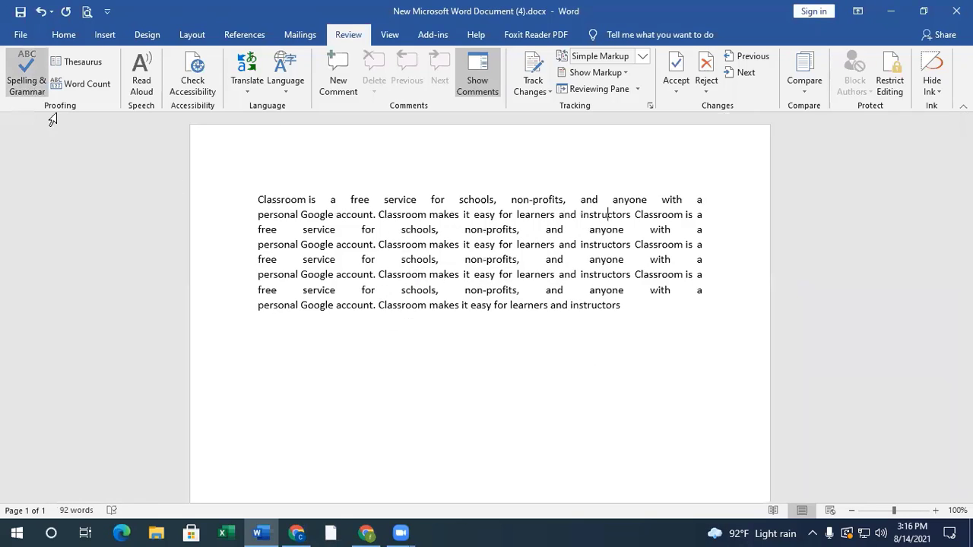
- Attach a new comment reading "Speach problem" to the word "and" in the third line
click(348, 76)
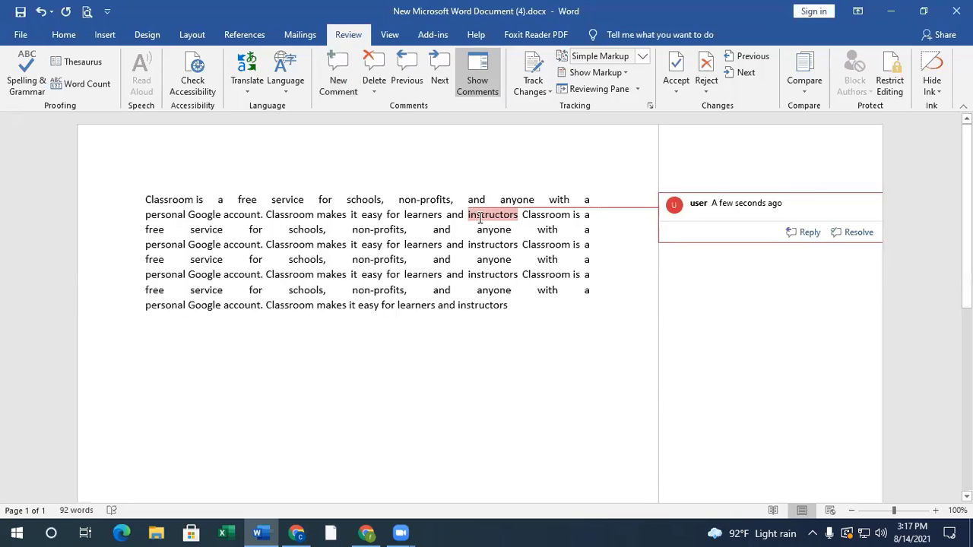
key(ctrl+z)
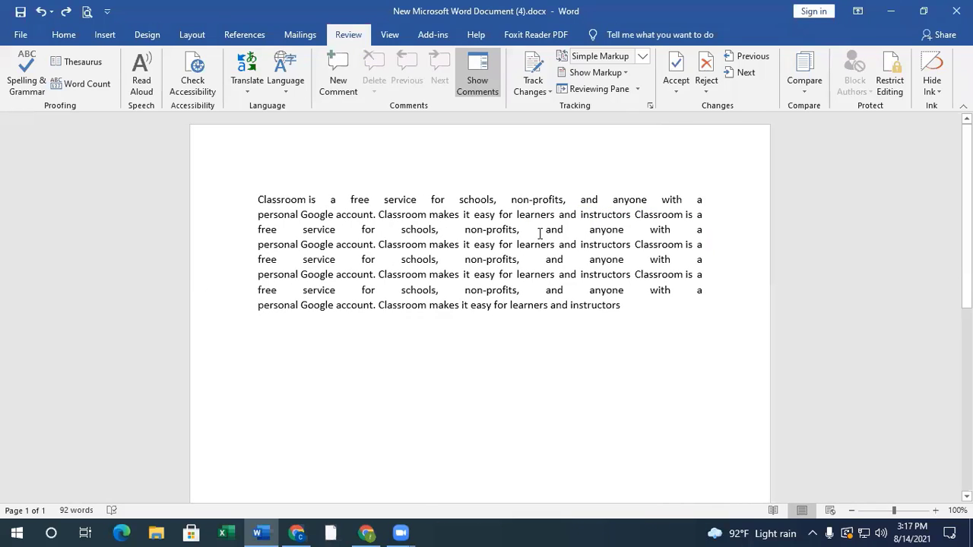
drag(546, 231, 520, 232)
click(535, 229)
click(338, 76)
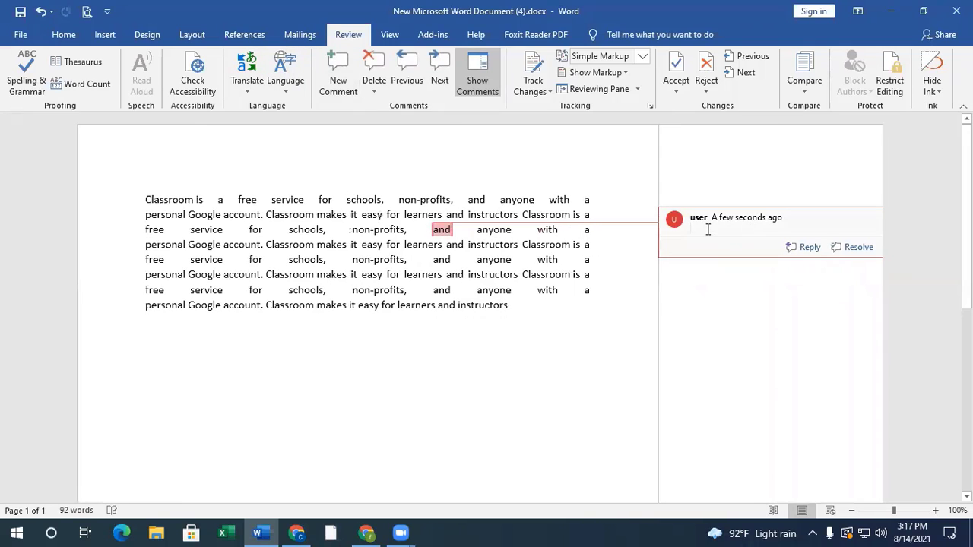
text(s)
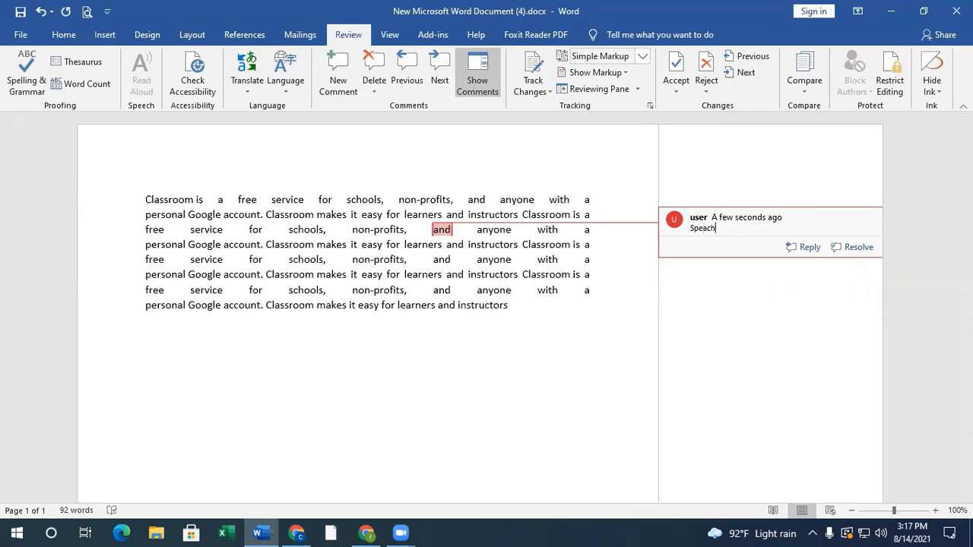
text(peach)
- Correct "Speach" to "Speech" in the comment, keeping "Speech problem" on one line
right_click(699, 228)
click(658, 244)
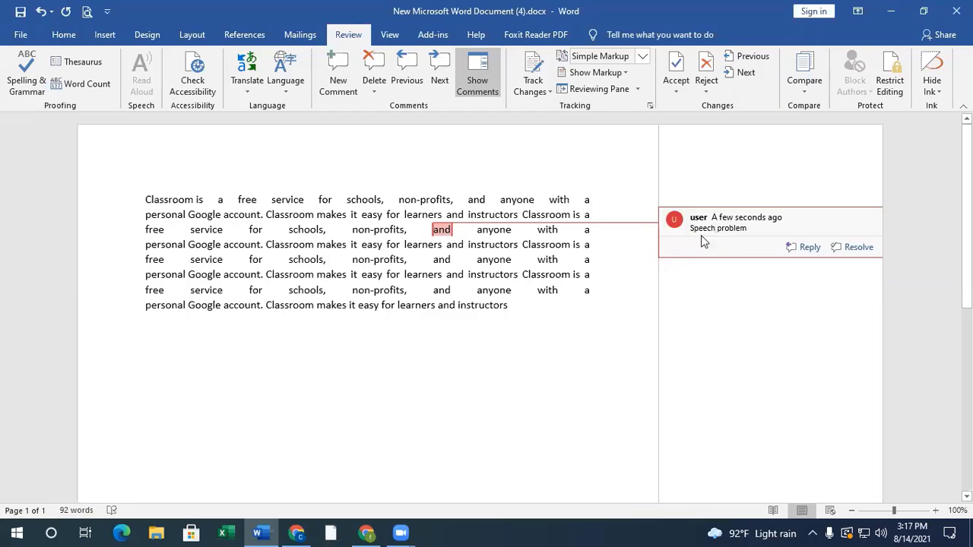
key(Return)
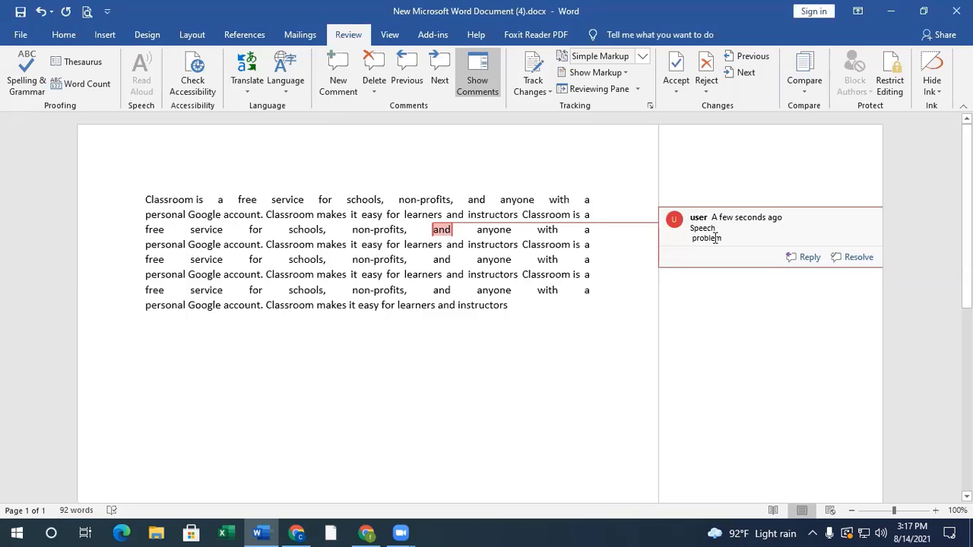
key(BackSpace)
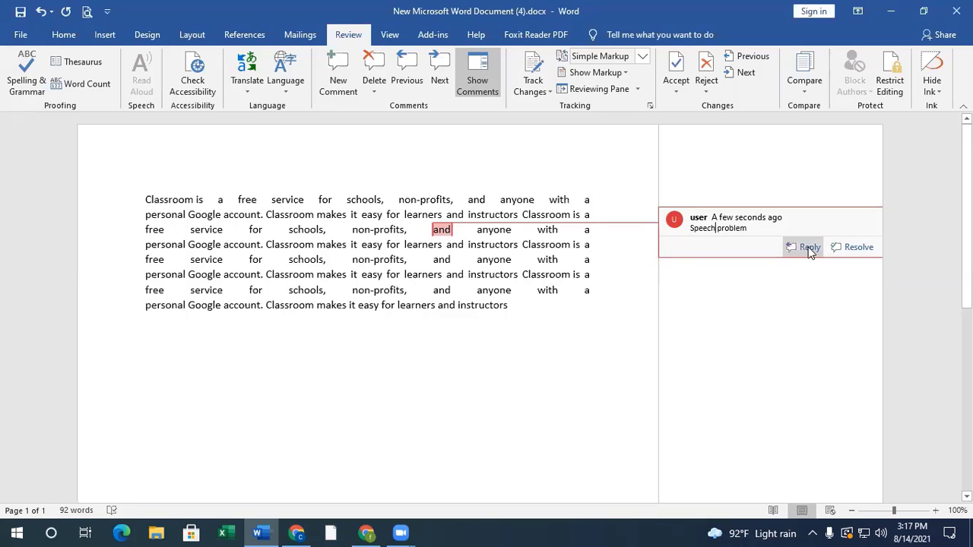
click(381, 262)
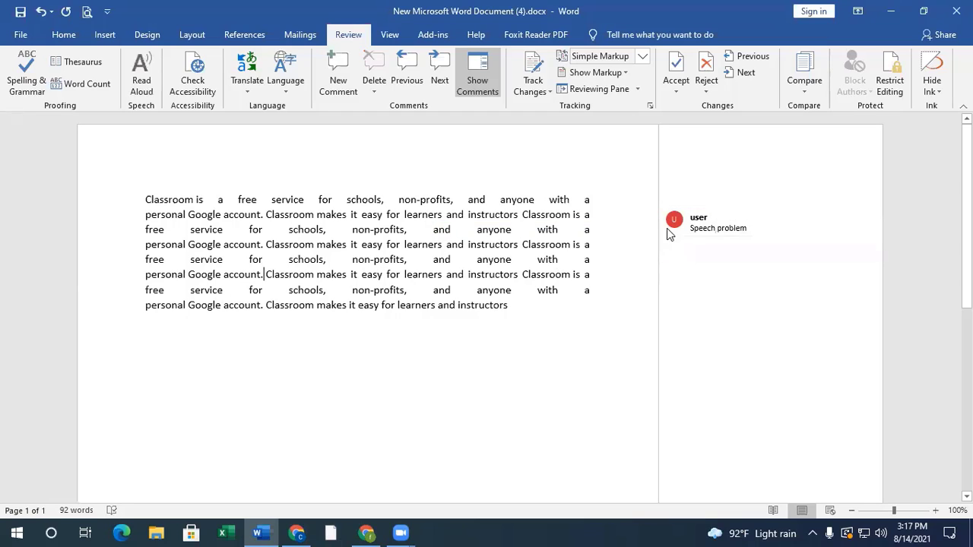
- Reply "Okay I can fix" to the "Speech problem" comment
mouse_move(715, 224)
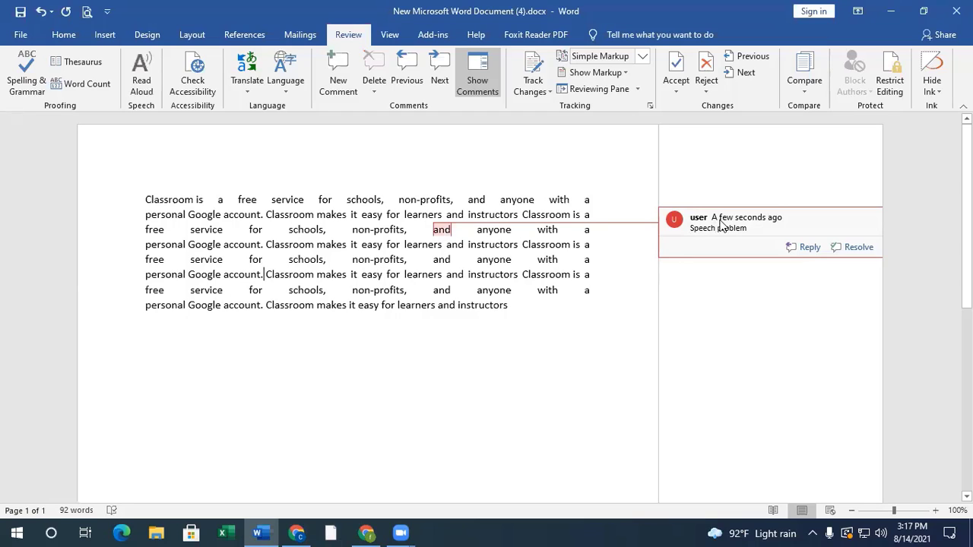
click(809, 247)
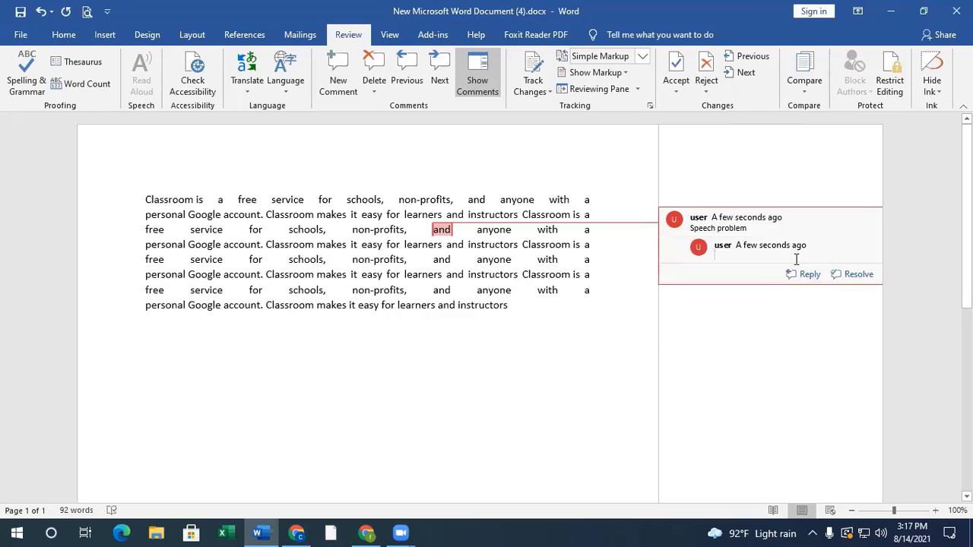
text(Okay I can fix)
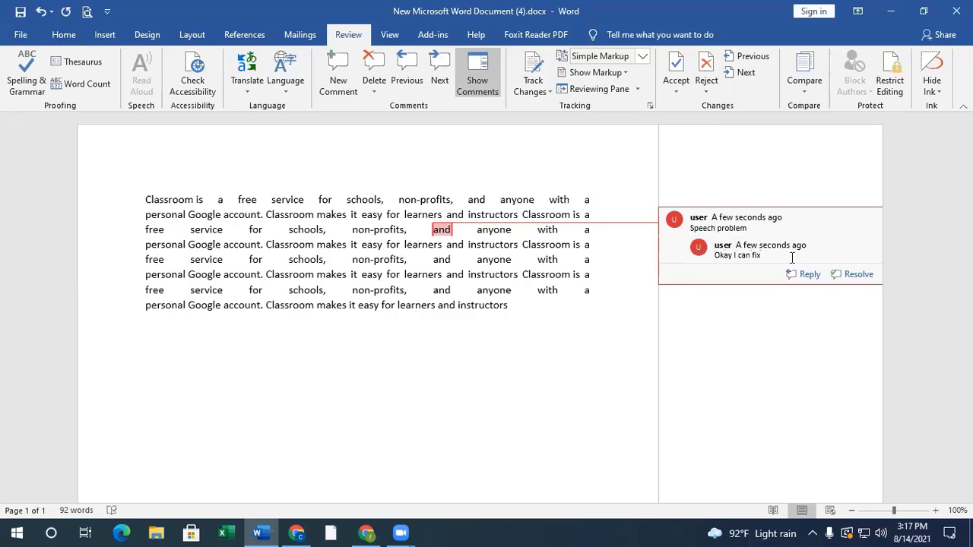
click(592, 334)
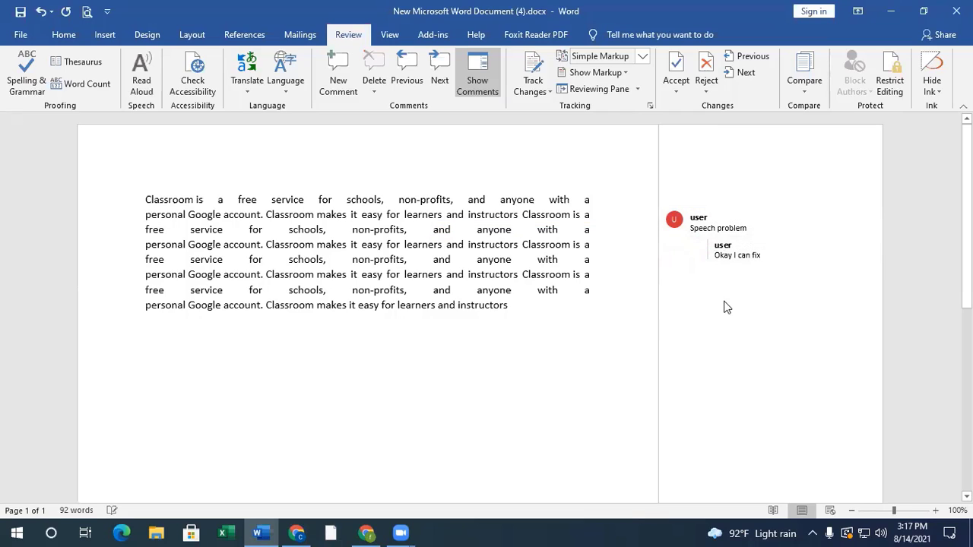
click(765, 255)
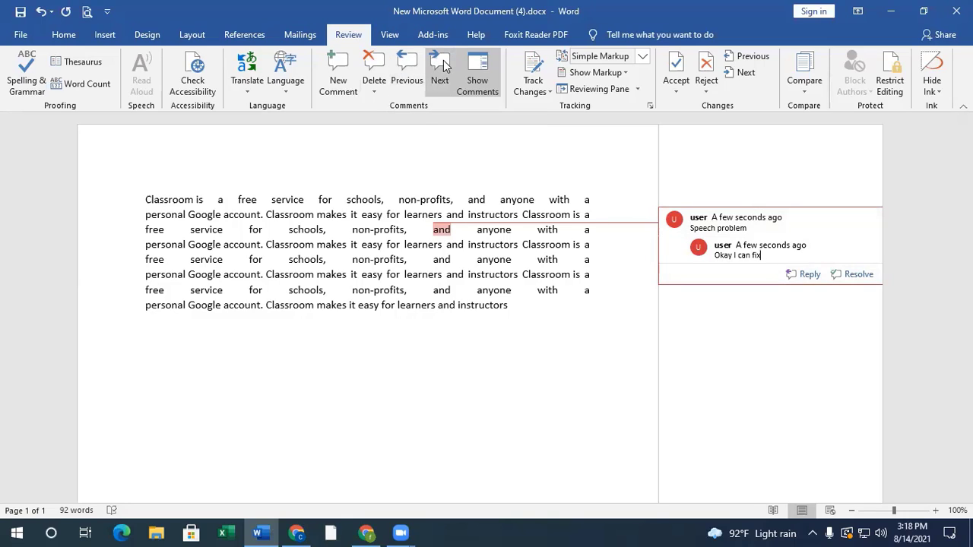
- Add a second comment reading "sdfdf" to the word "and" in the fifth line
click(449, 258)
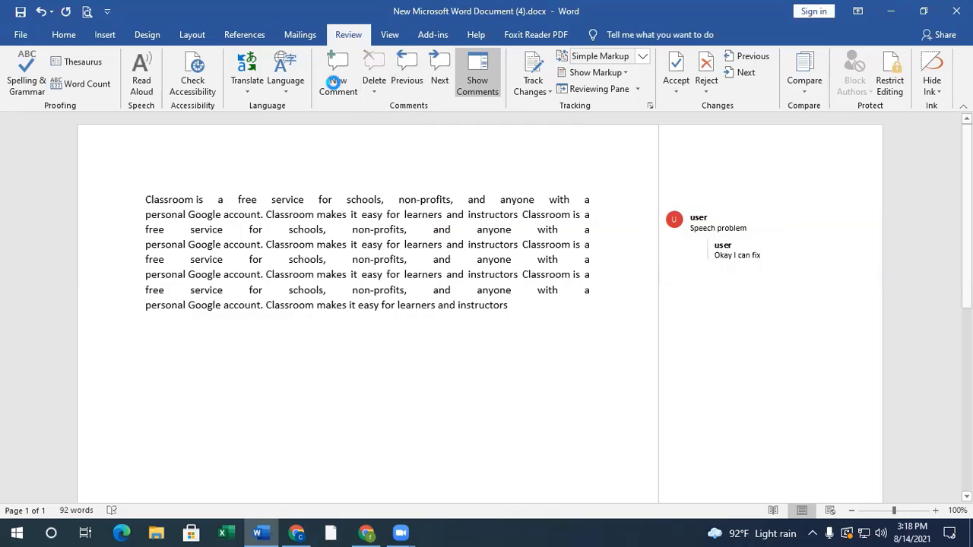
click(333, 83)
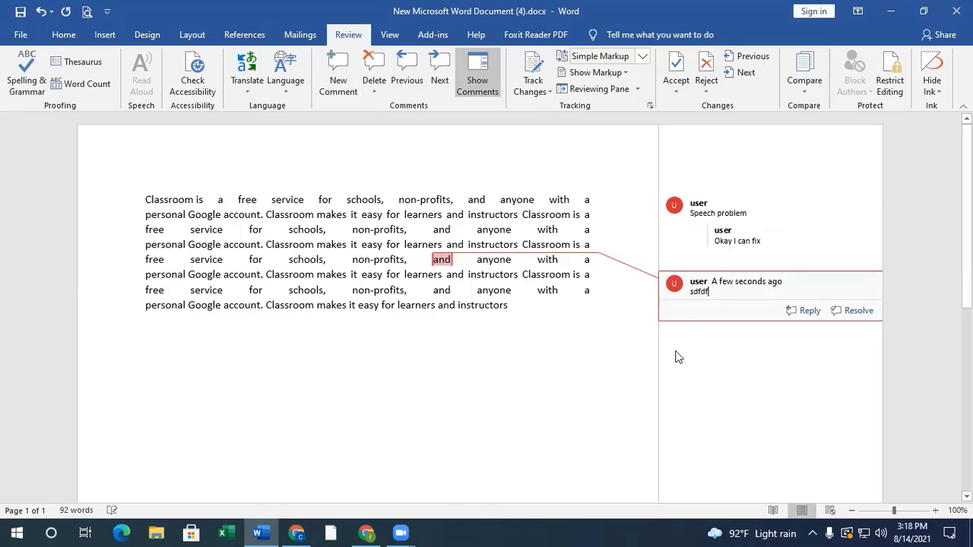
click(586, 355)
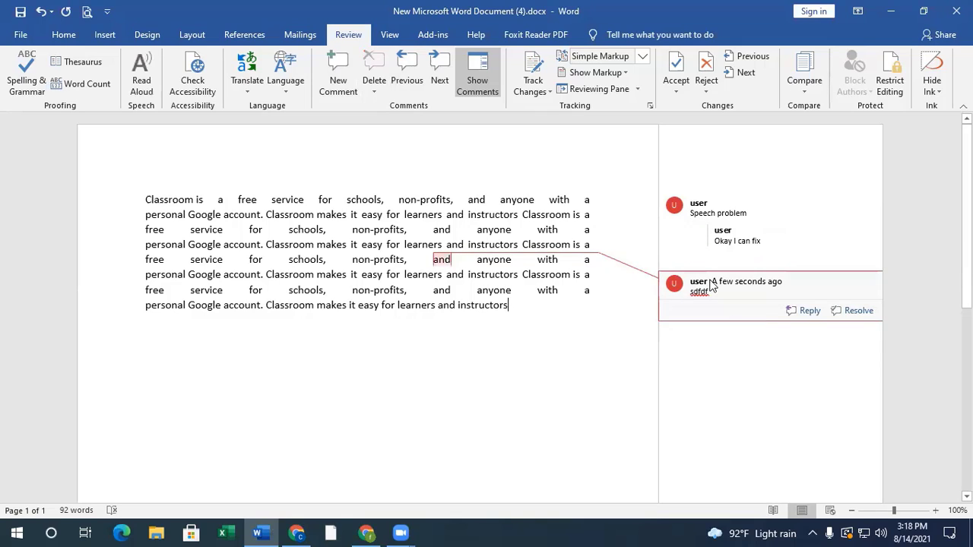
- Move back and forth between the two comments and delete the "sdfdf" comment
click(407, 76)
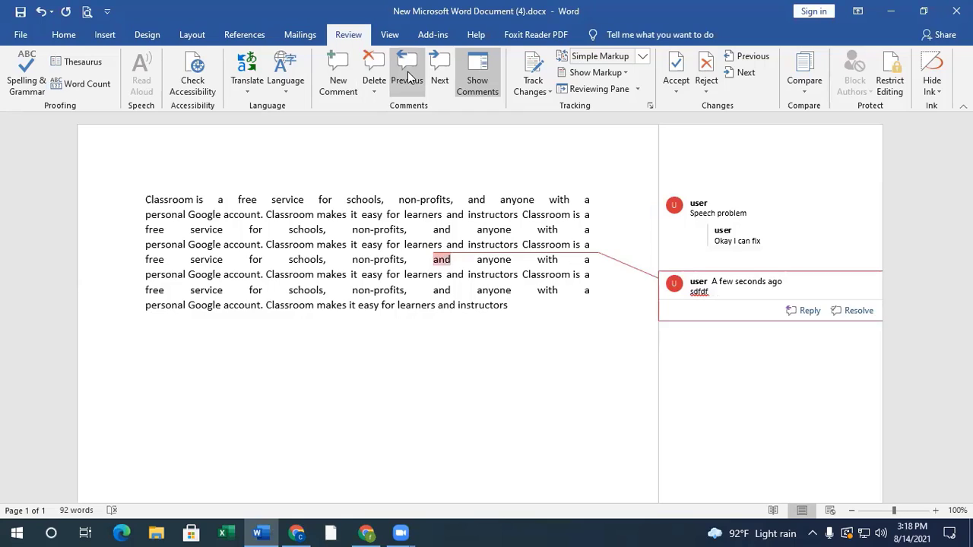
click(408, 76)
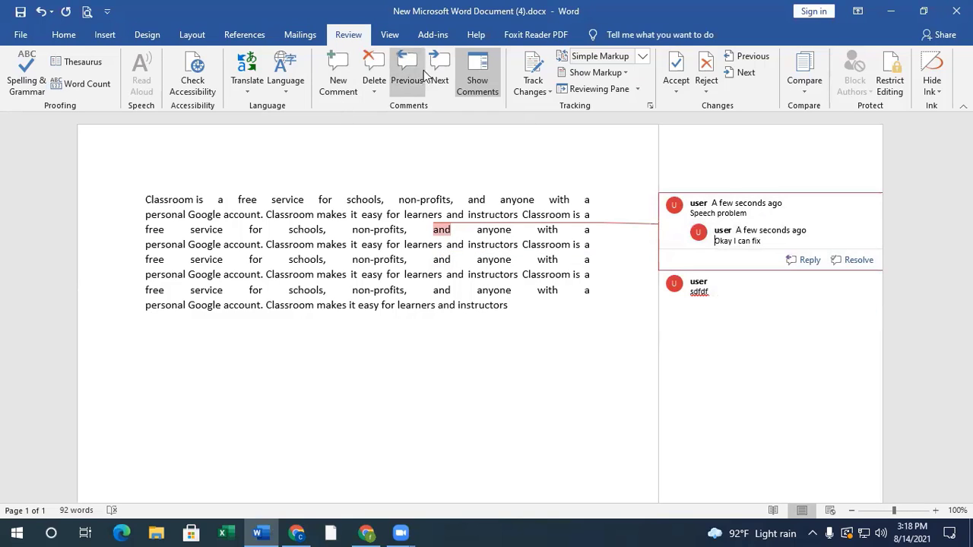
click(437, 76)
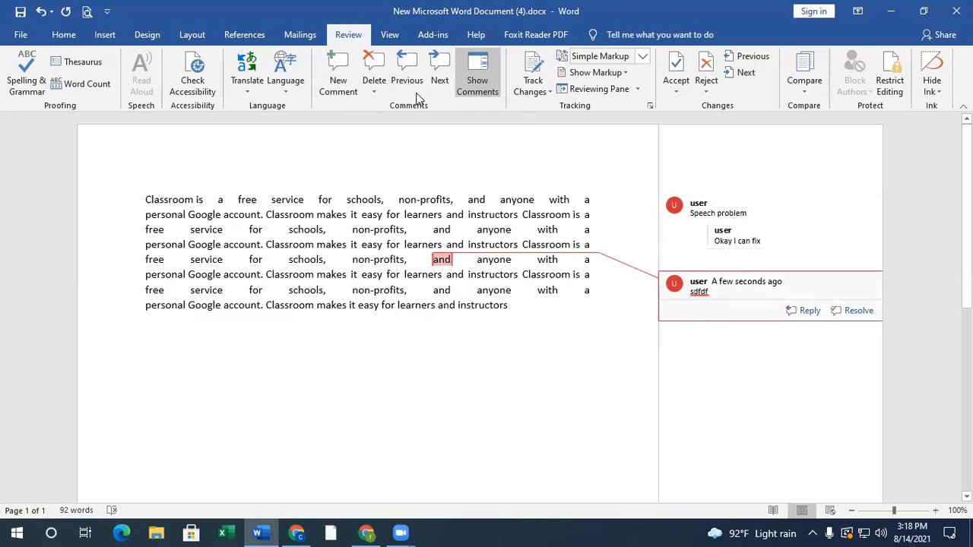
click(372, 70)
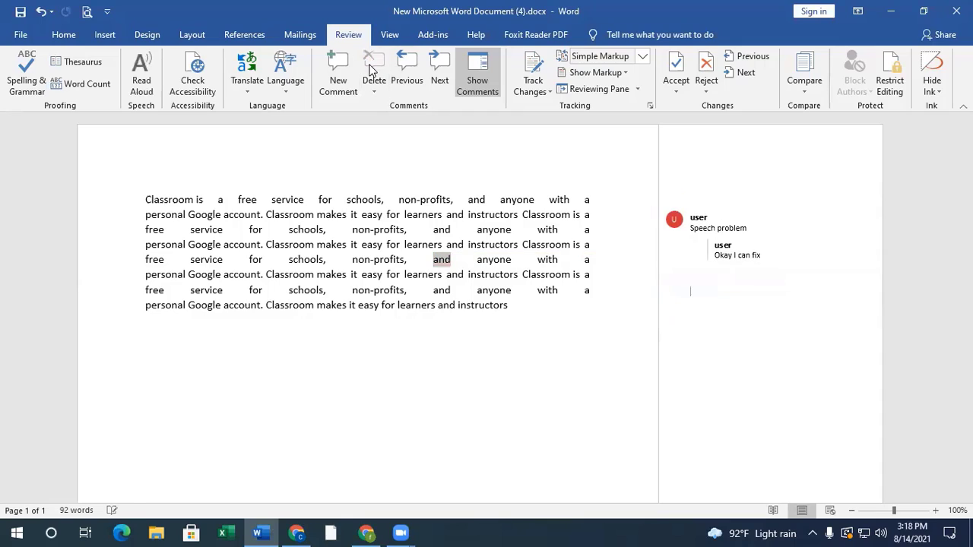
- Turn the comments' display off and back on, opening the "Speech problem" thread from its margin marker while hidden
click(716, 212)
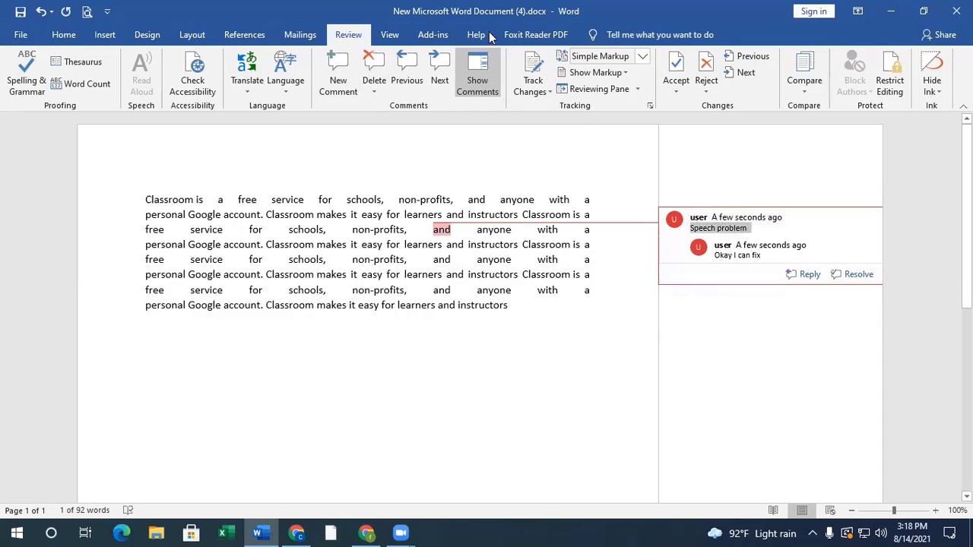
click(478, 76)
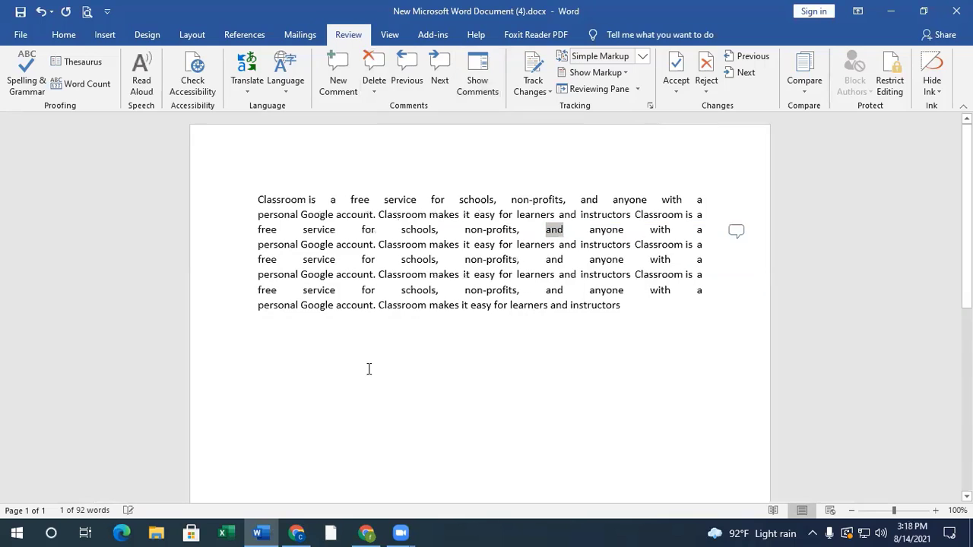
click(735, 233)
click(725, 177)
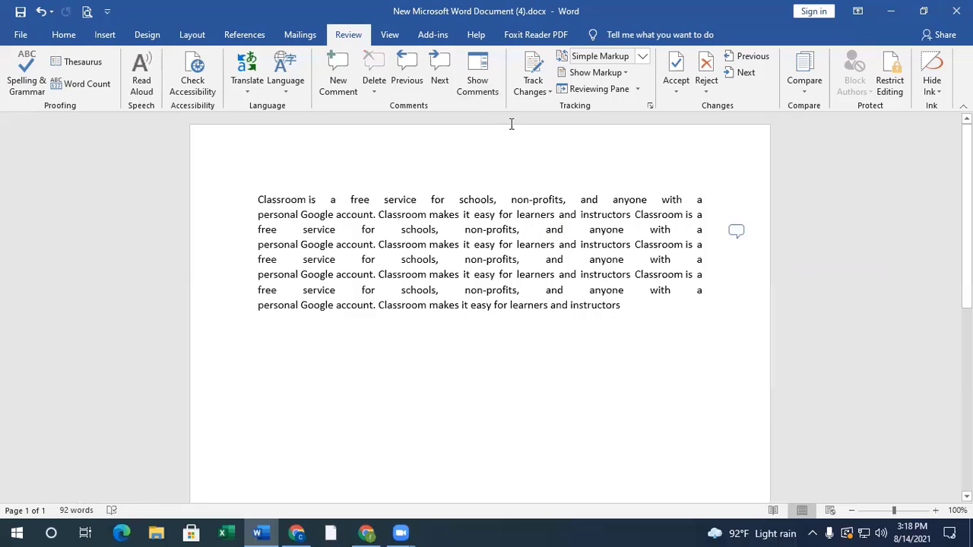
click(477, 80)
mouse_move(768, 240)
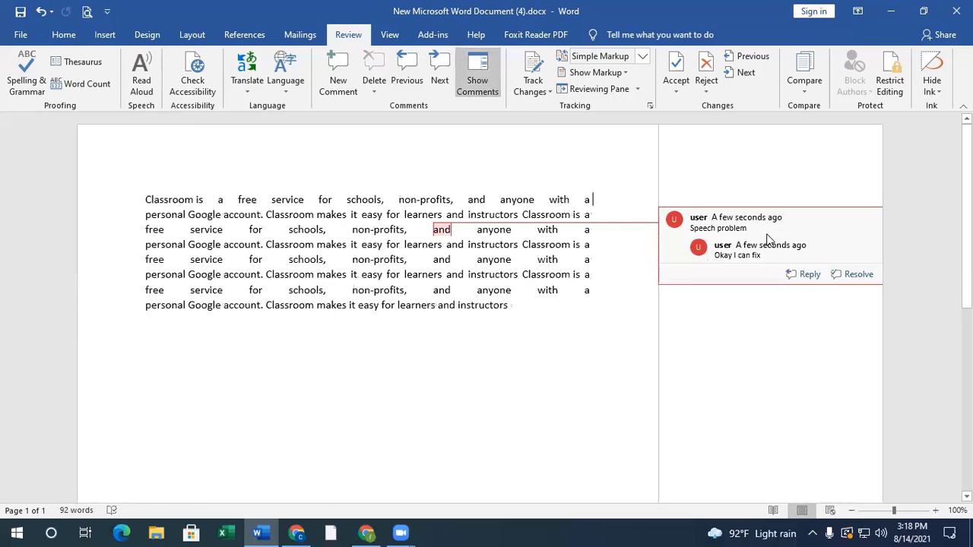
- Hide the comment balloons, and show the document in Web Layout before returning to Print Layout
click(497, 74)
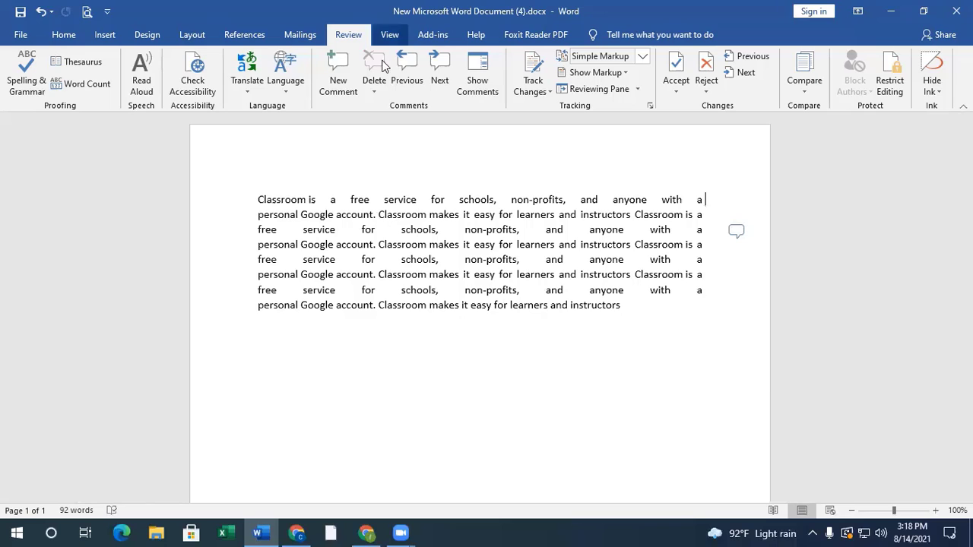
click(388, 36)
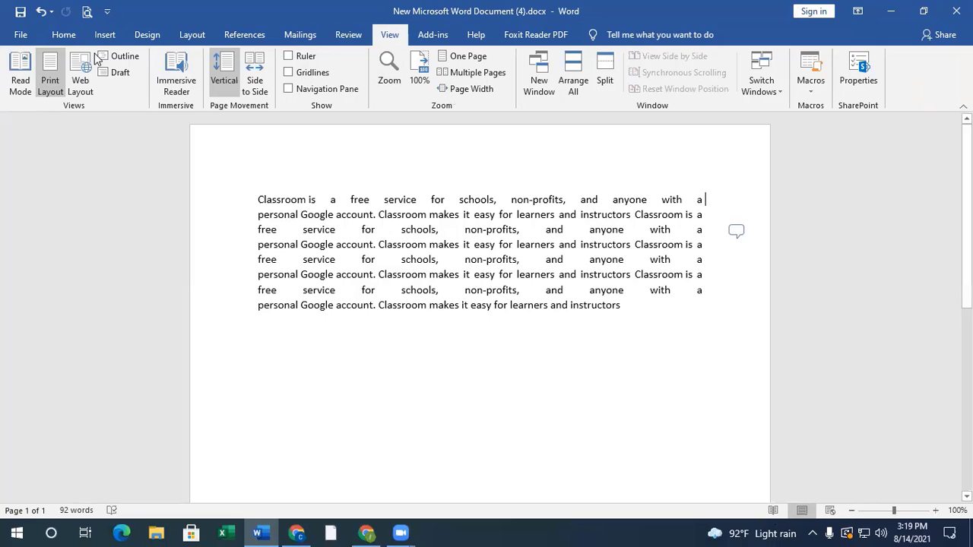
click(80, 84)
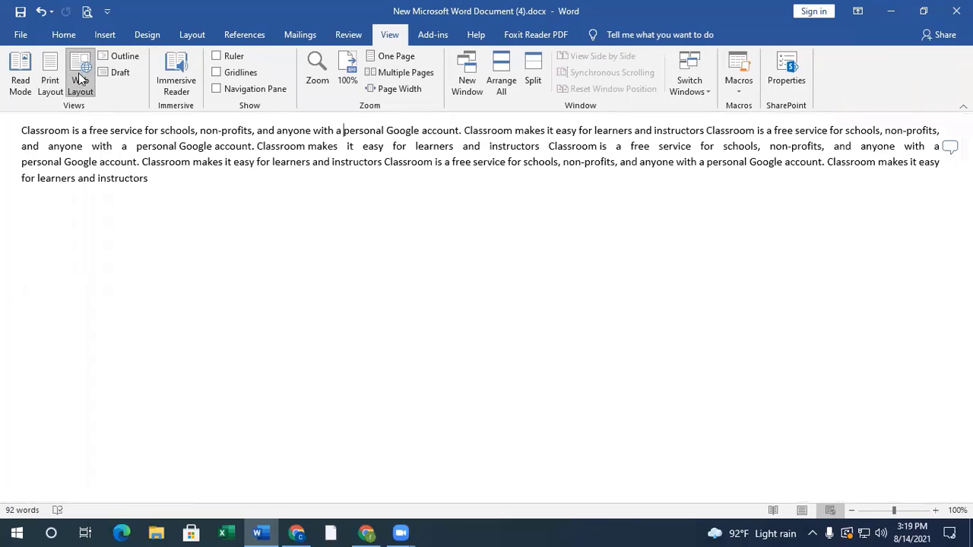
click(50, 79)
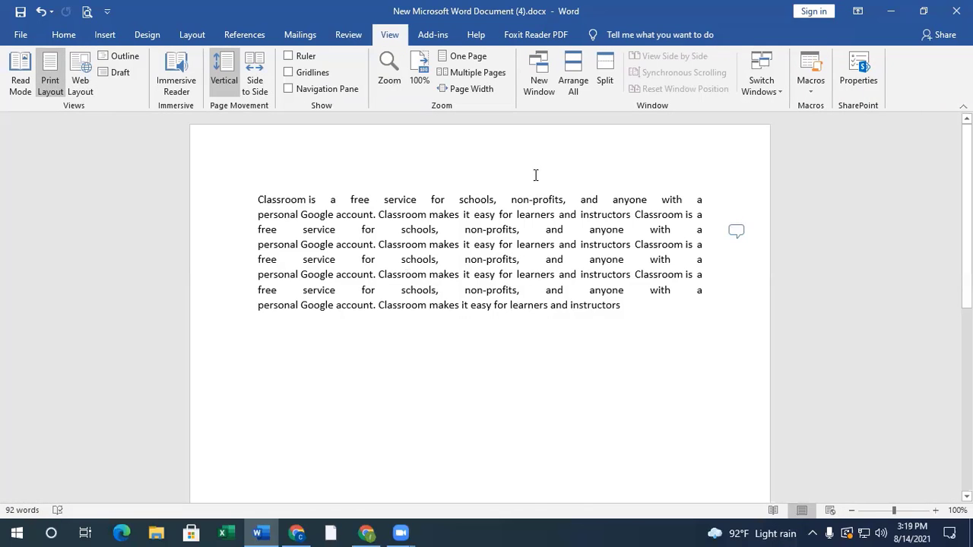
- View the document in Read Mode twice, returning to Print Layout each time
click(17, 74)
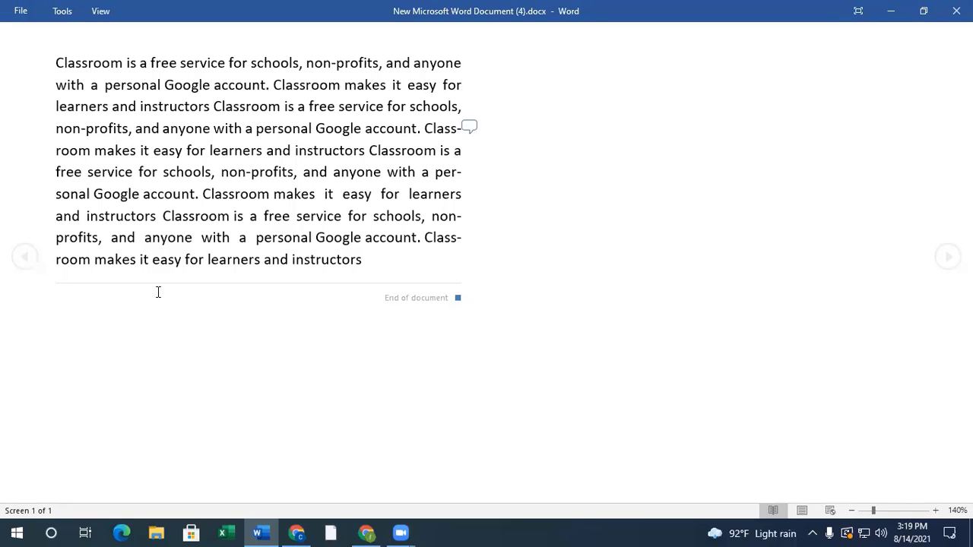
key(Escape)
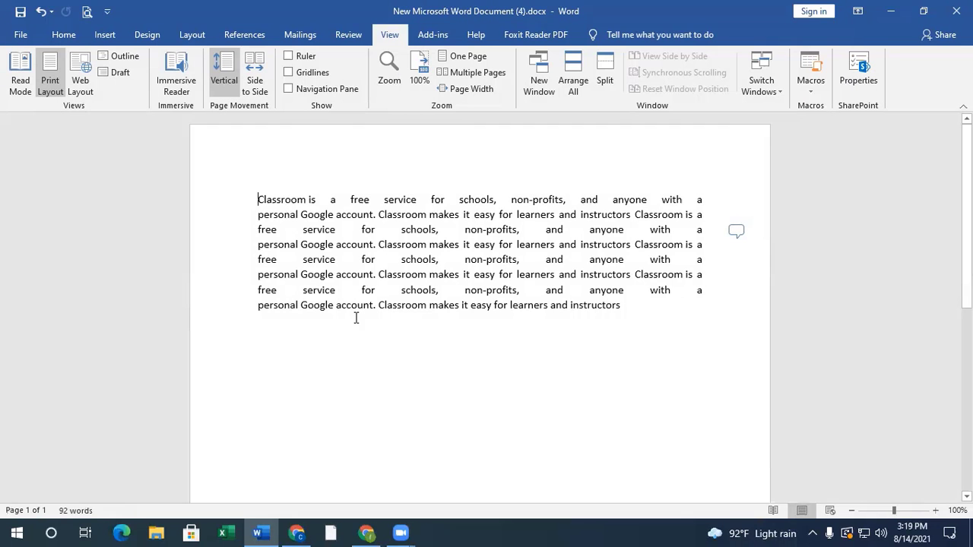
click(20, 82)
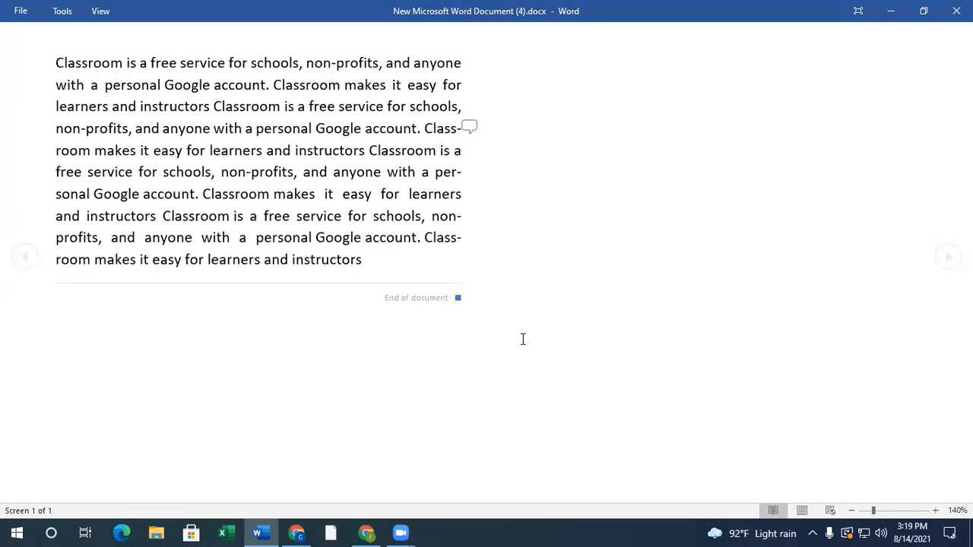
key(Escape)
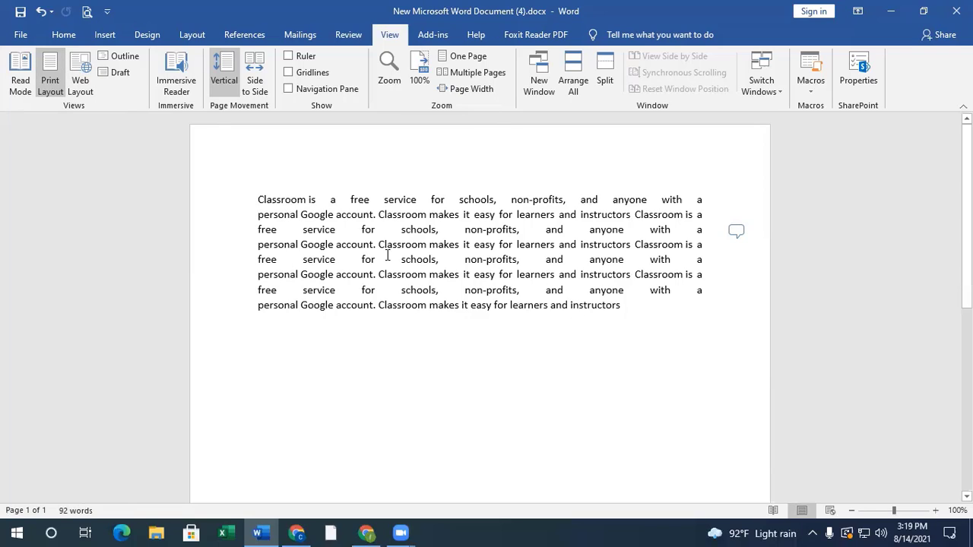
- View the Zoom options and close them without changing the zoom level
click(389, 68)
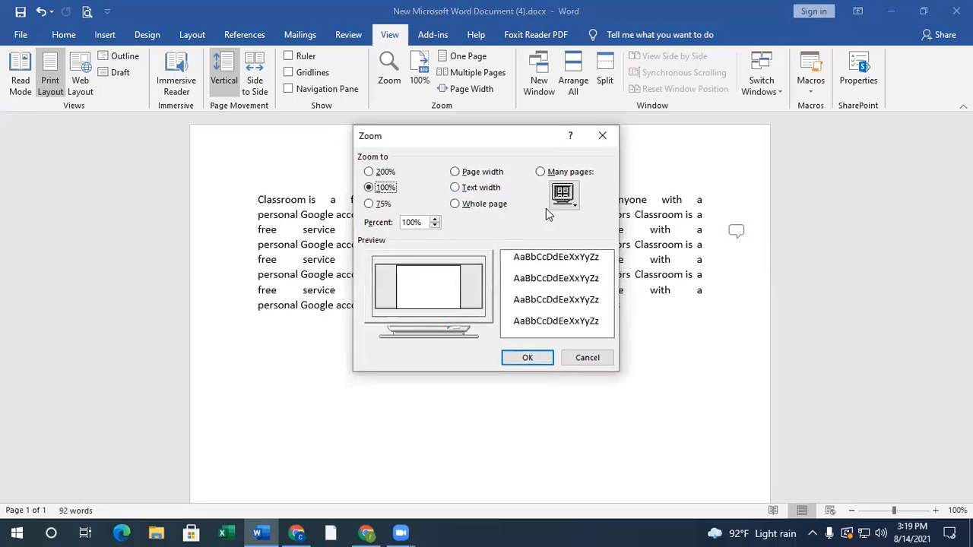
click(603, 135)
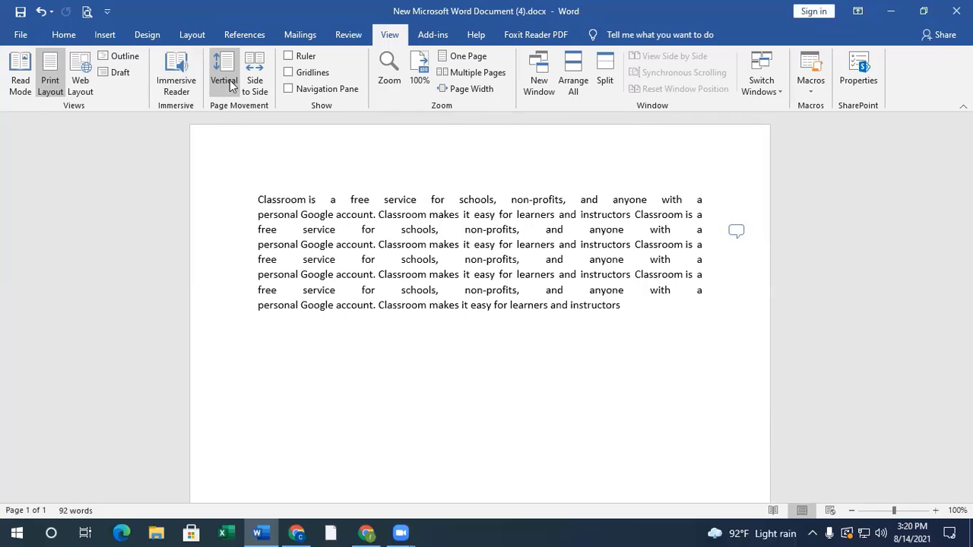
click(384, 84)
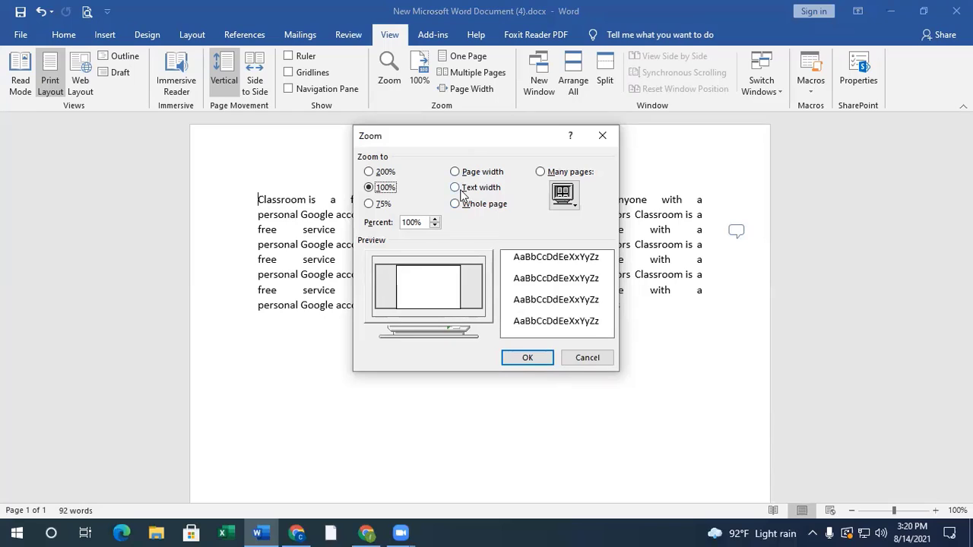
click(587, 359)
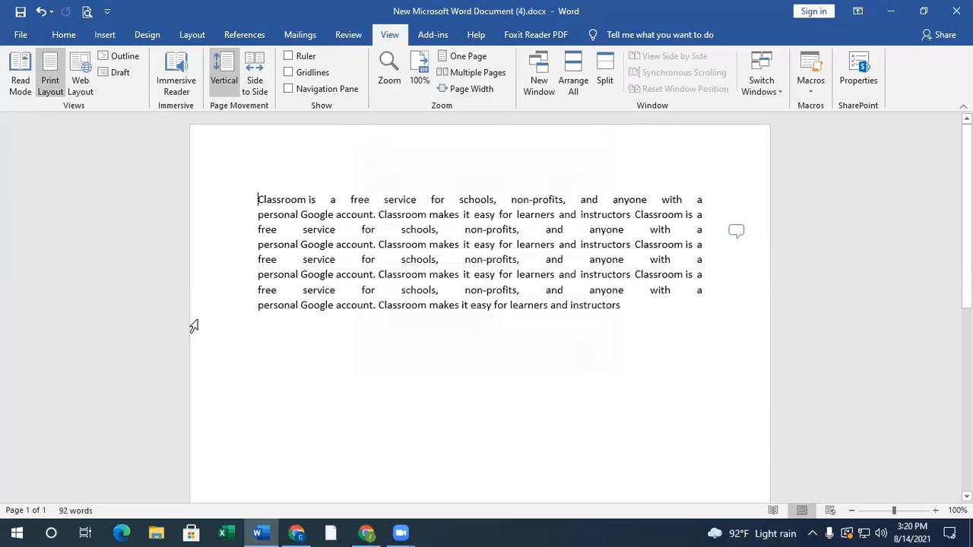
- Show and hide the ruler, and display gridlines across the page before turning them off
click(289, 57)
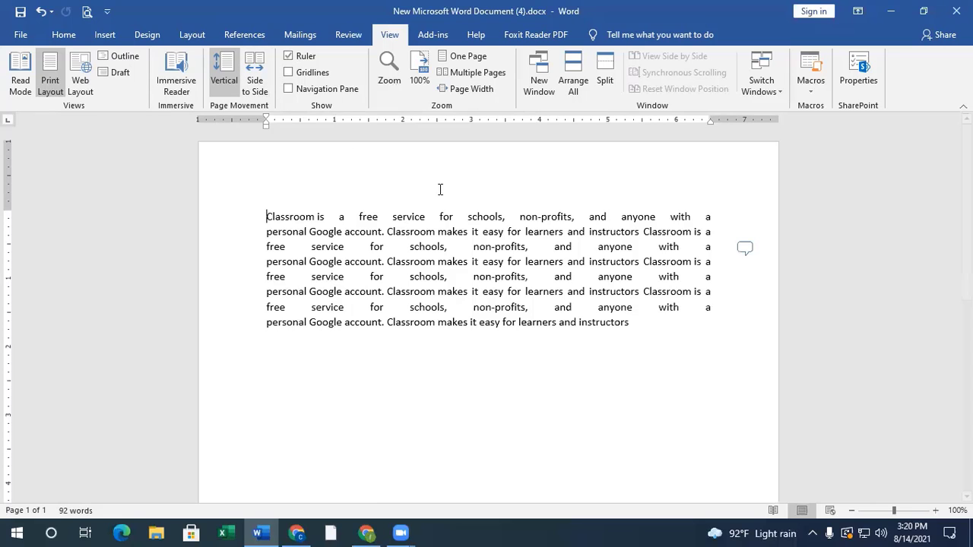
click(288, 57)
click(289, 72)
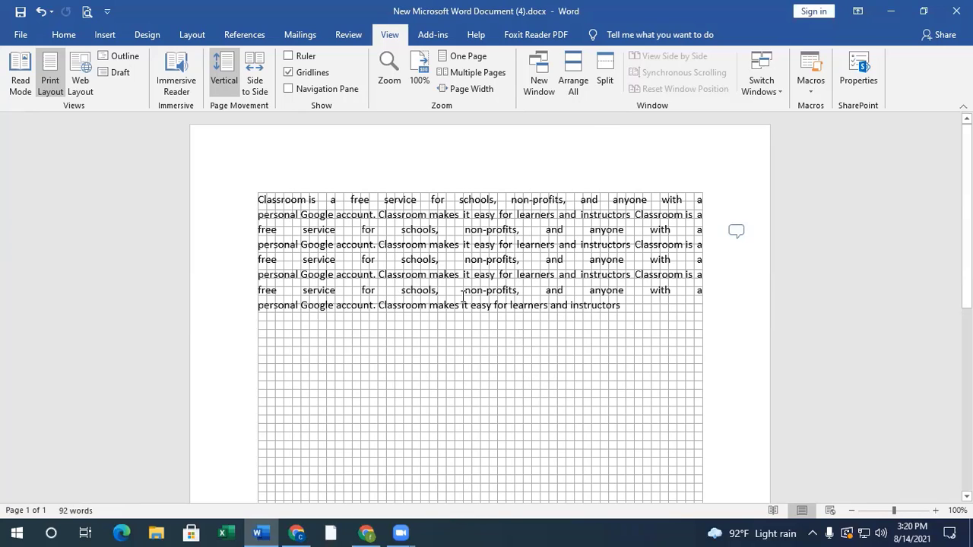
scroll(576, 348, down, 10)
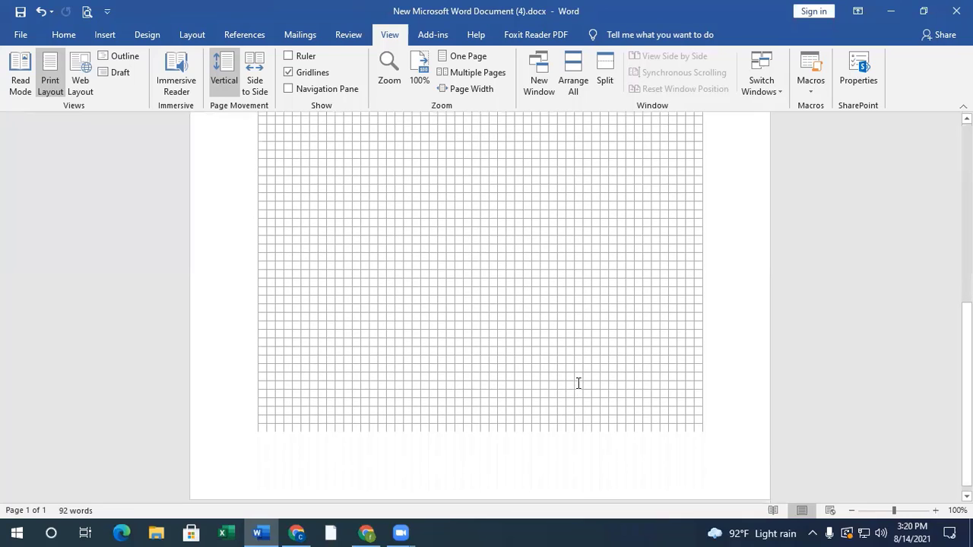
scroll(577, 381, up, 2)
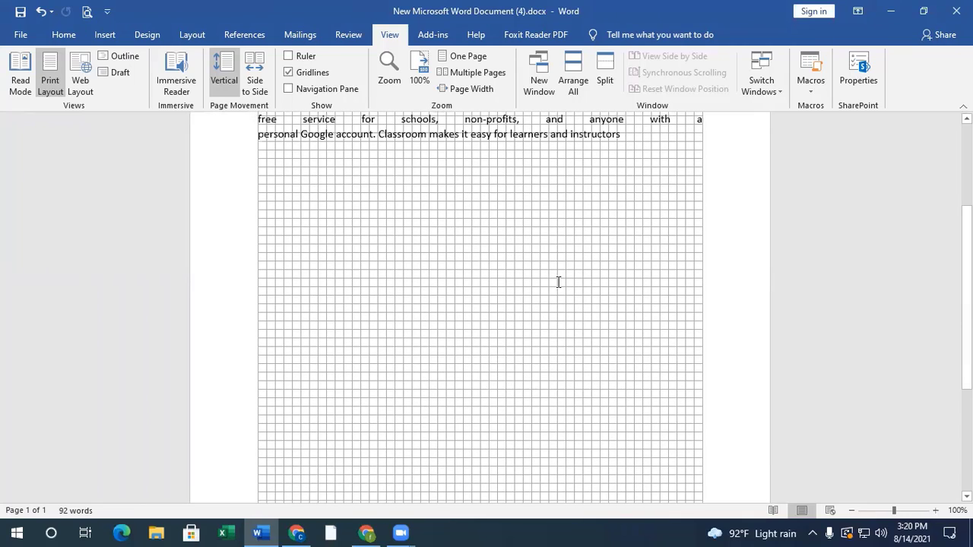
text(Classroom is a free service for schools, non-profits, and anyone with a personal Google account. Classroom makes it easy for learners and instructors)
click(289, 72)
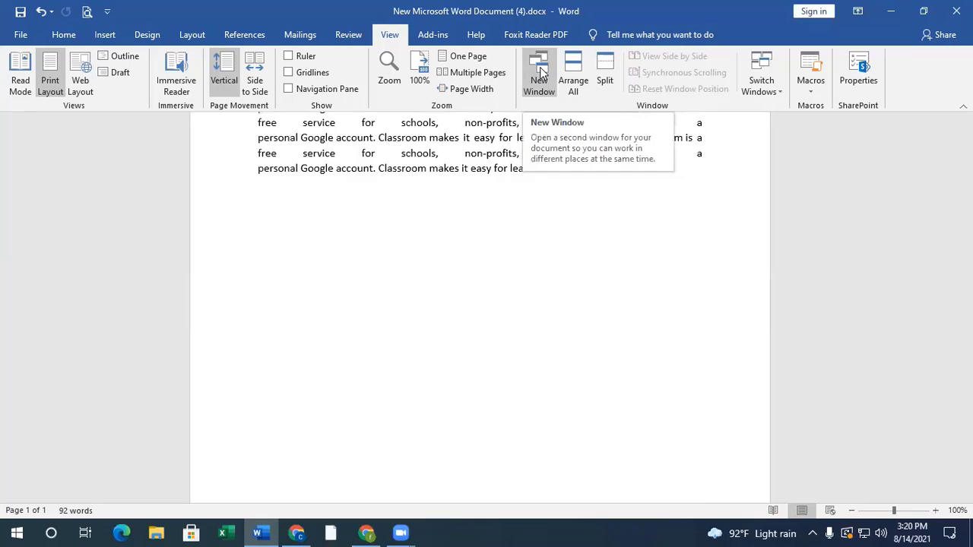
click(261, 532)
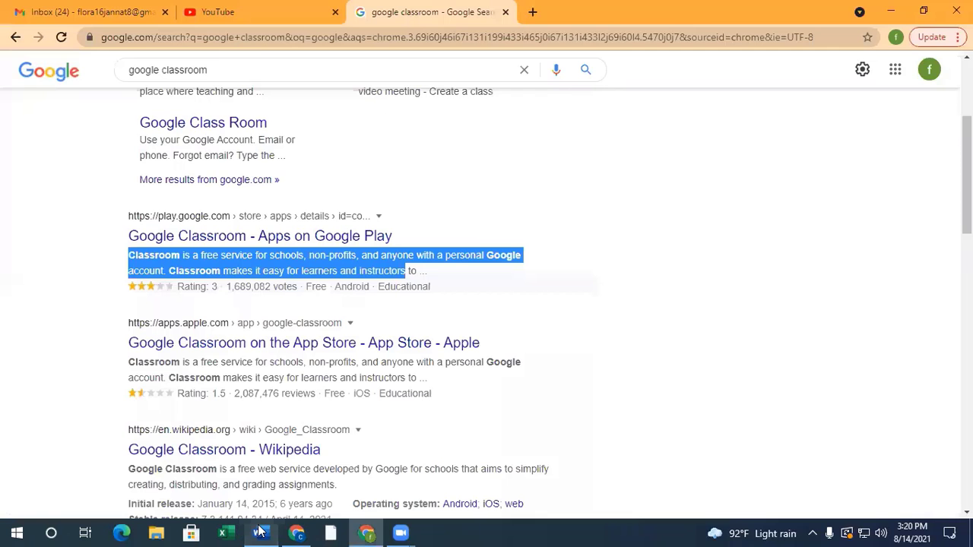
click(261, 532)
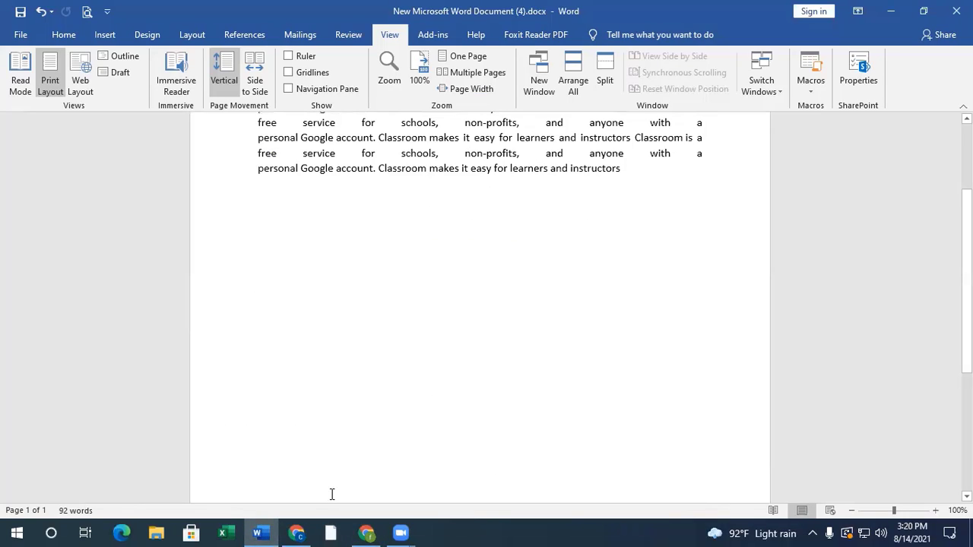
mouse_move(272, 531)
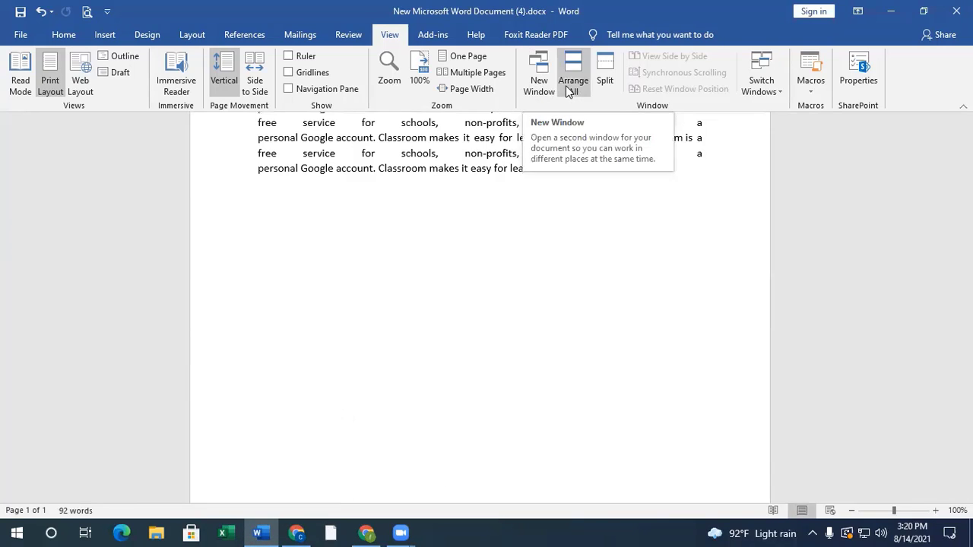
- Split the document window into two panes and scroll each pane independently through the text
click(605, 79)
scroll(494, 362, up, 5)
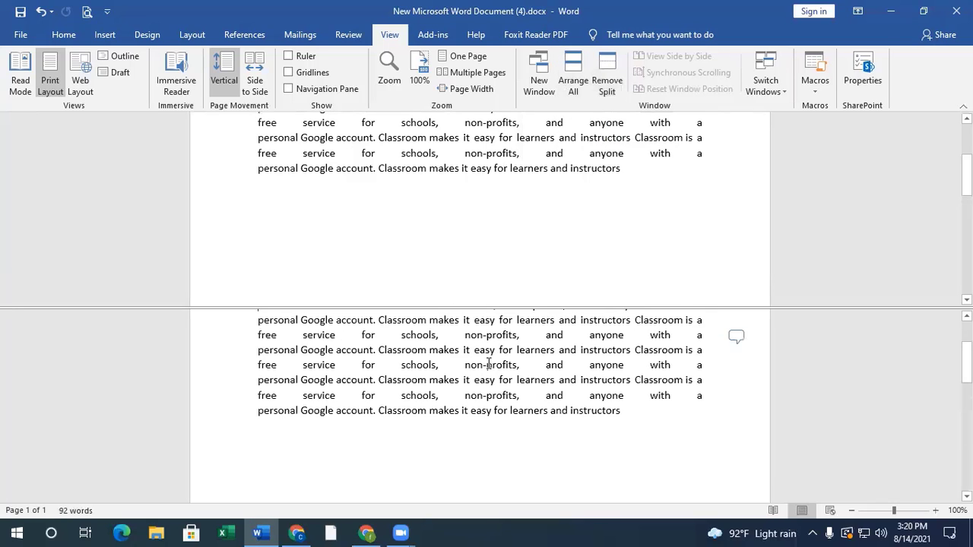
scroll(497, 218, up, 3)
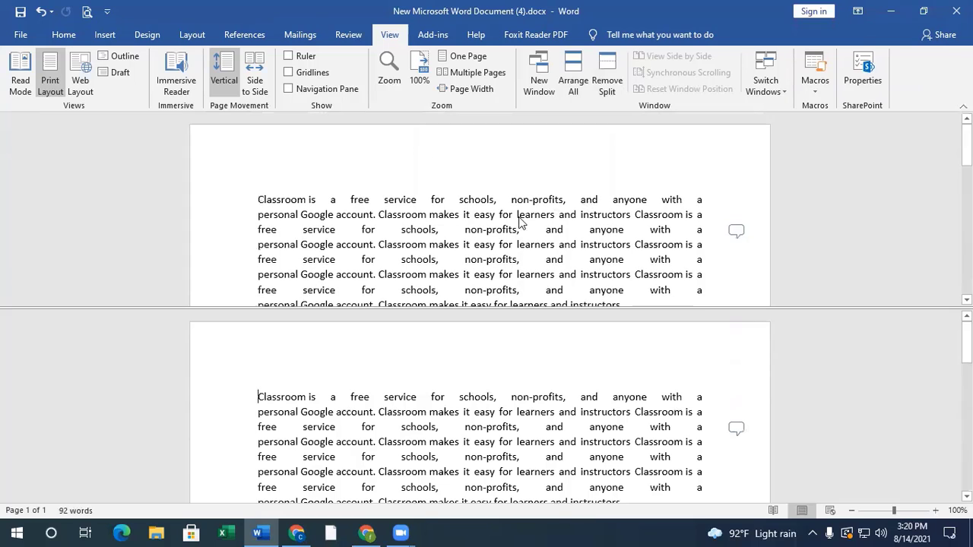
scroll(534, 274, down, 2)
scroll(534, 274, down, 1)
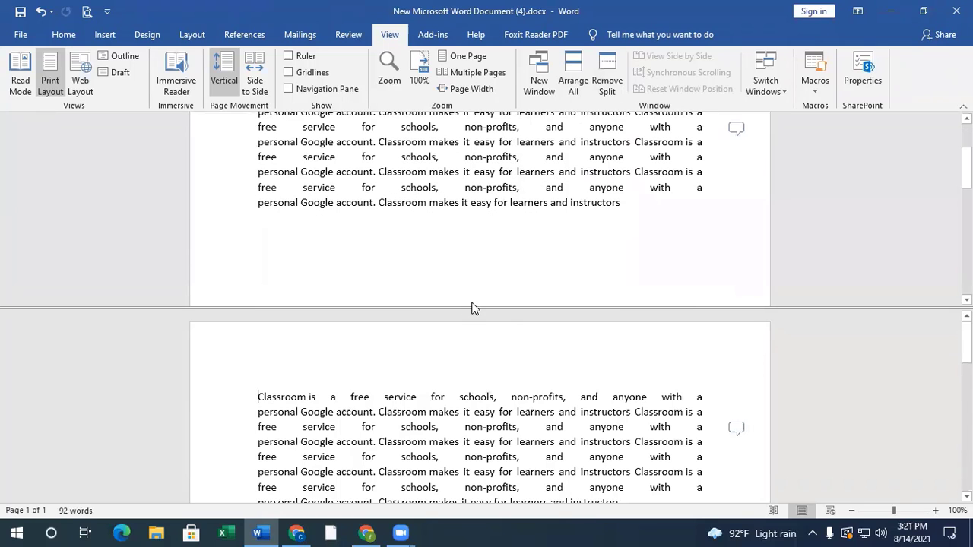
scroll(472, 304, down, 4)
scroll(488, 363, down, 6)
scroll(501, 346, up, 6)
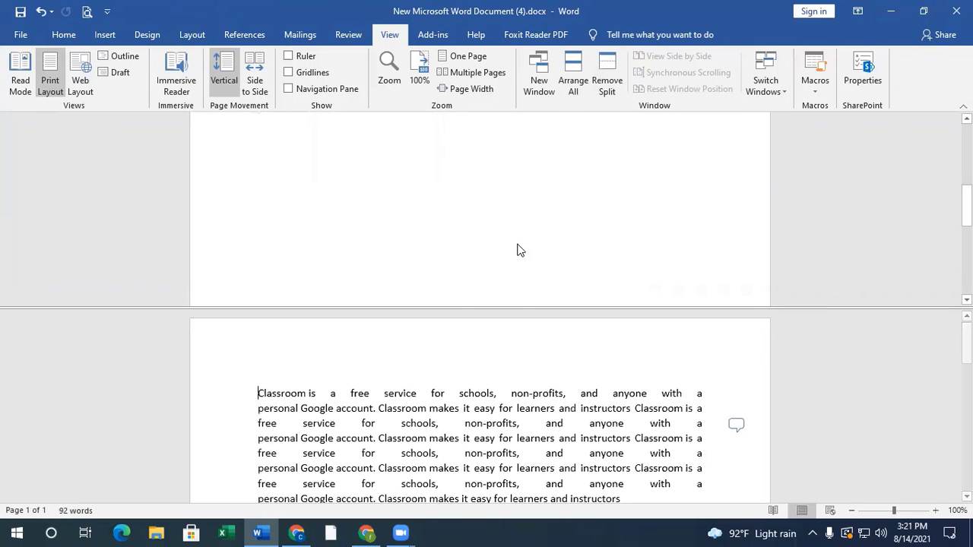
scroll(519, 250, up, 5)
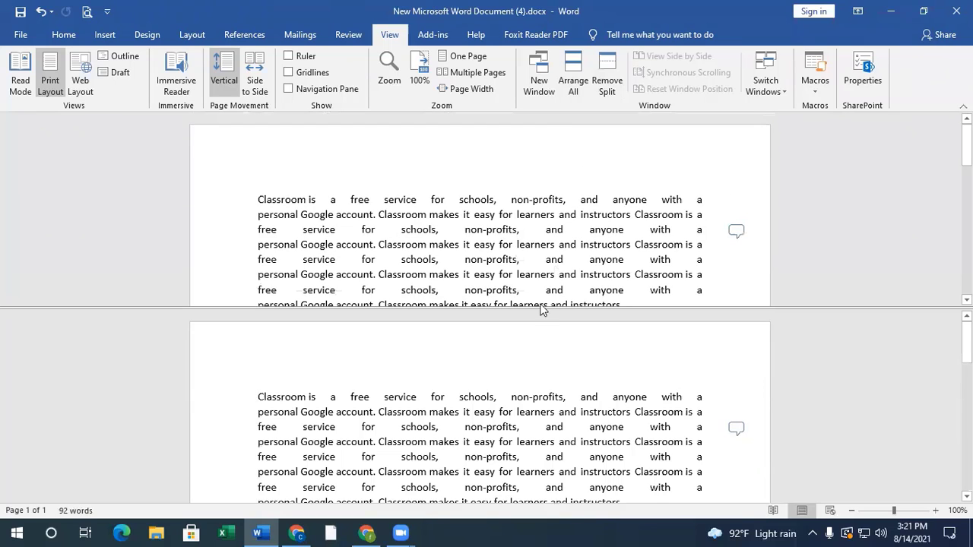
scroll(604, 303, down, 1)
scroll(533, 382, down, 1)
scroll(521, 389, down, 3)
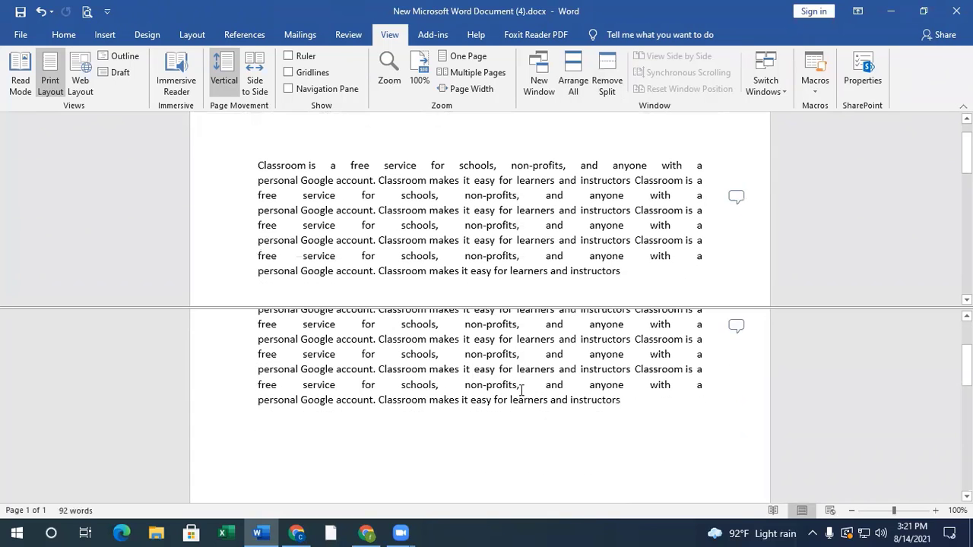
scroll(529, 363, up, 4)
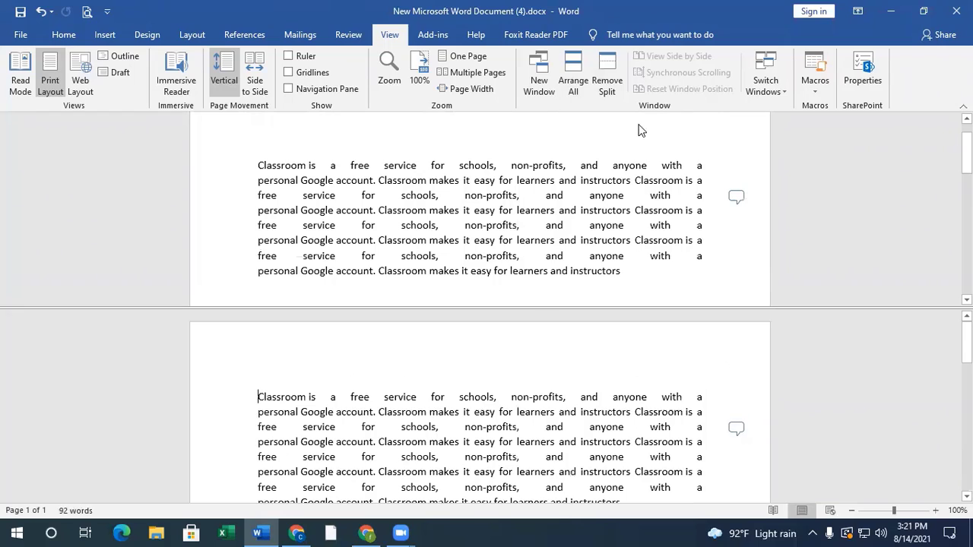
- Remove the window split and return to the beginning of the document in a single pane
click(607, 85)
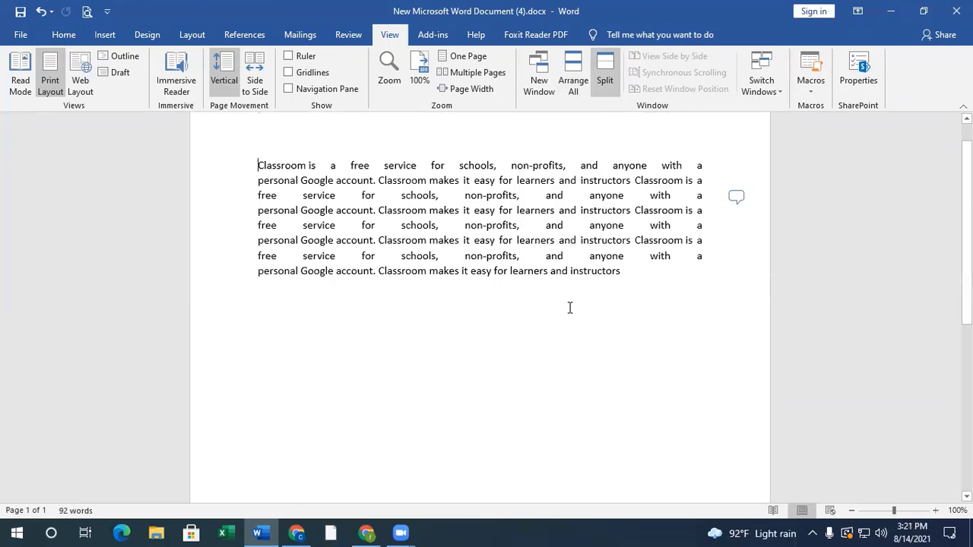
scroll(582, 361, down, 3)
scroll(586, 360, up, 4)
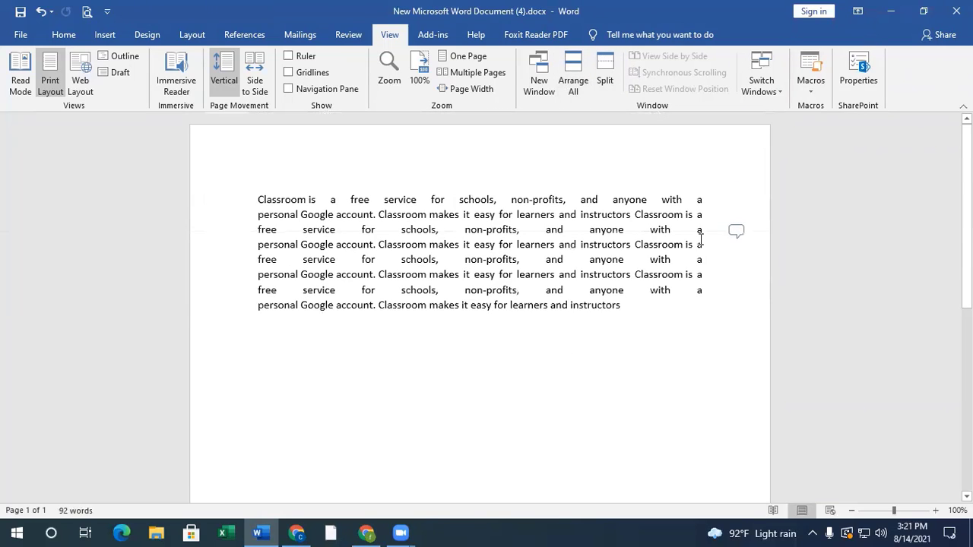
- Examine the list of open document windows available for switching
click(779, 88)
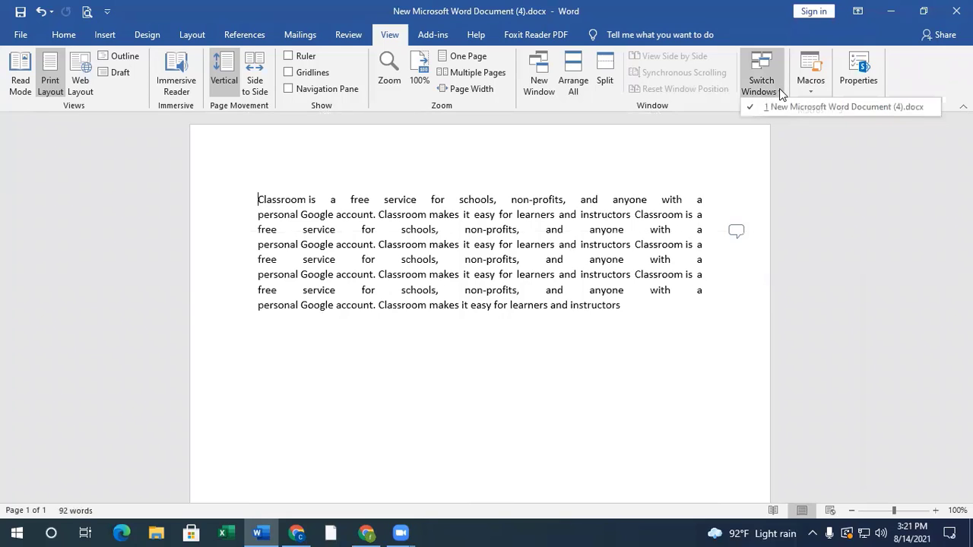
click(613, 280)
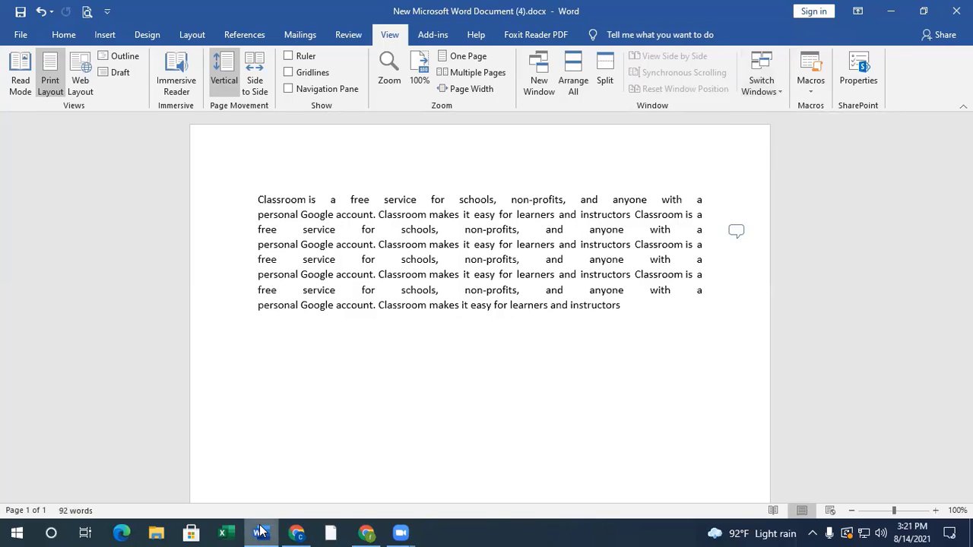
click(761, 82)
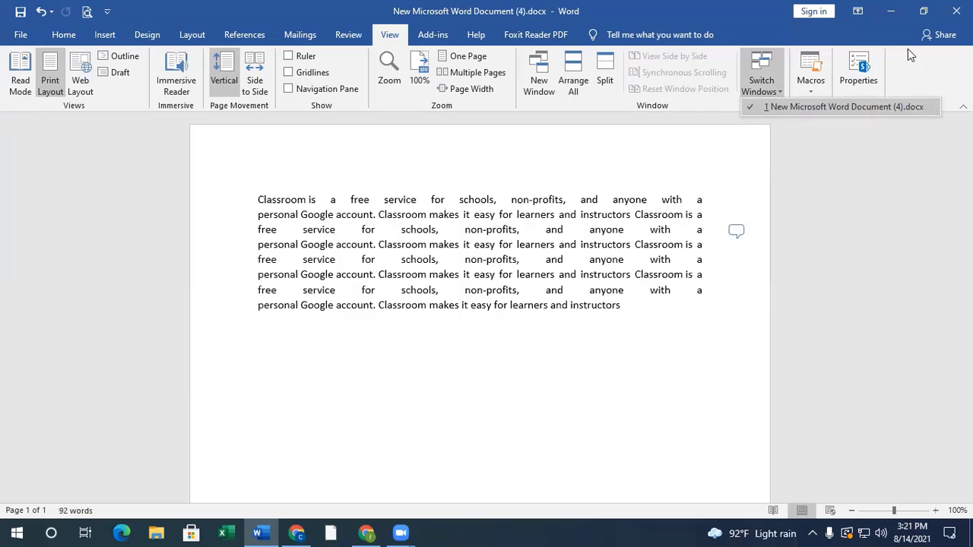
- Minimize the current document and open New Microsoft Word Document (2).docx from the desktop
click(894, 4)
click(894, 5)
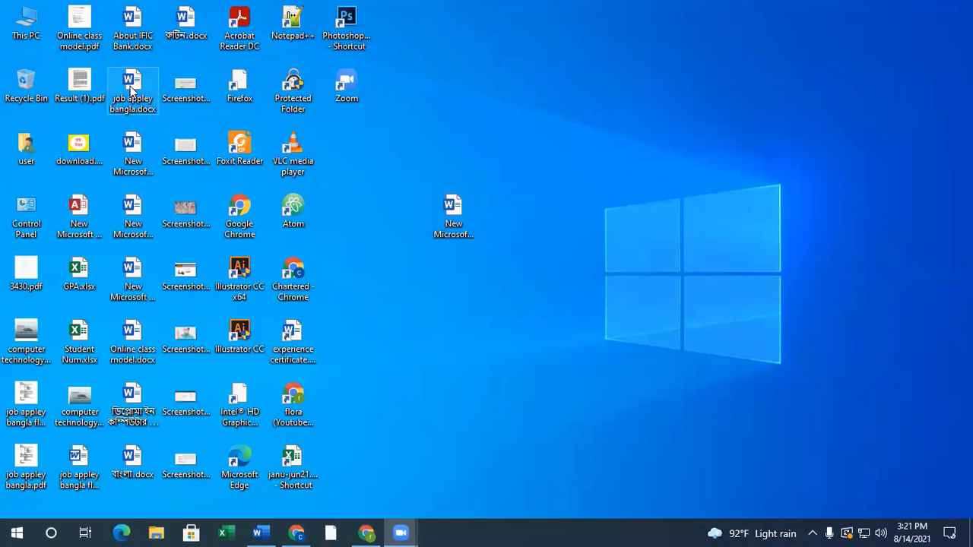
double_click(128, 152)
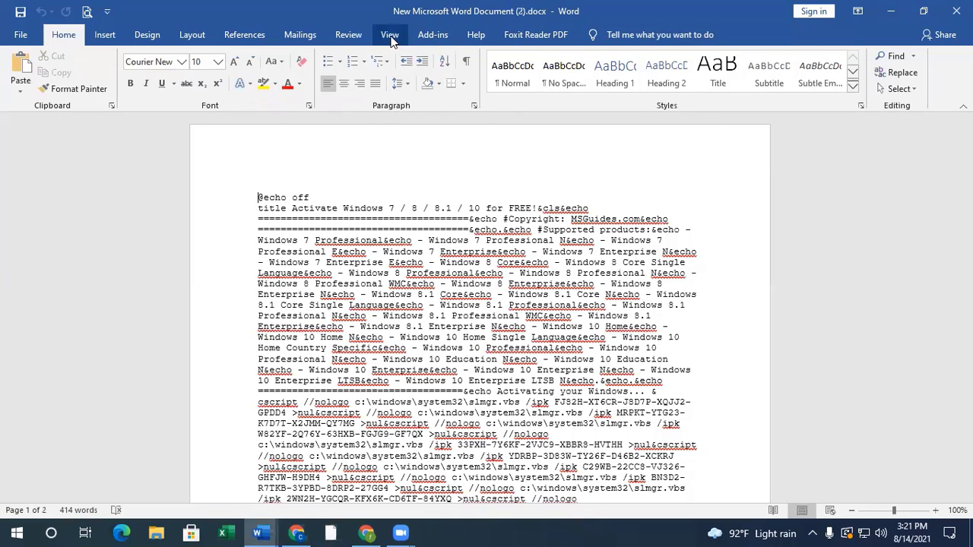
- Switch from the newly opened document back to New Microsoft Word Document (4).docx using the Switch Windows list
click(390, 38)
click(763, 82)
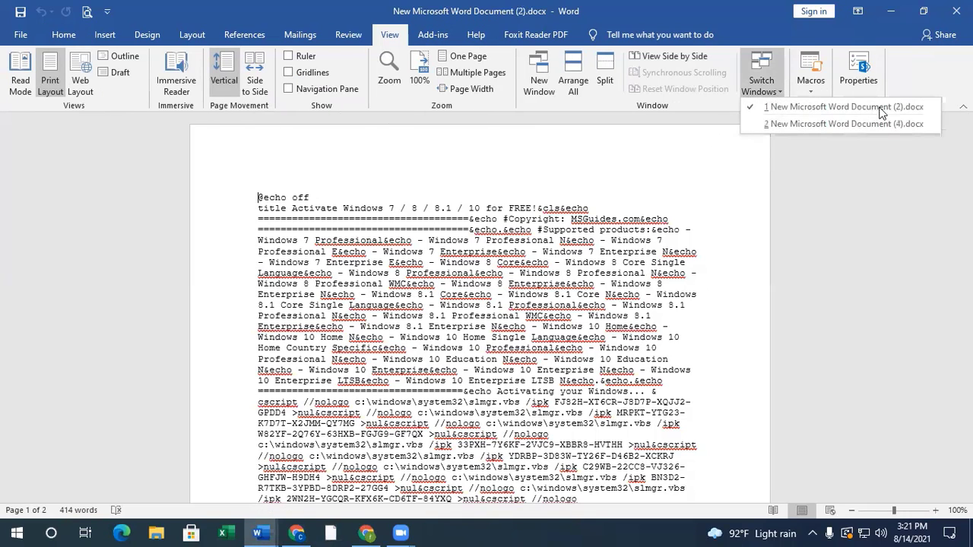
click(901, 124)
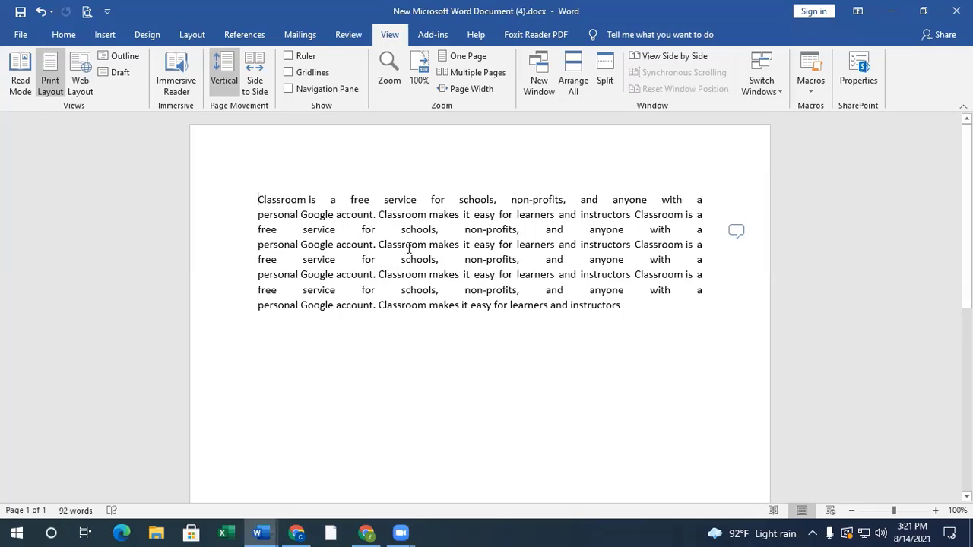
- Restore the hidden Bijoy Bangla keyboard bar and place it just before the document name in Word's title bar
click(812, 533)
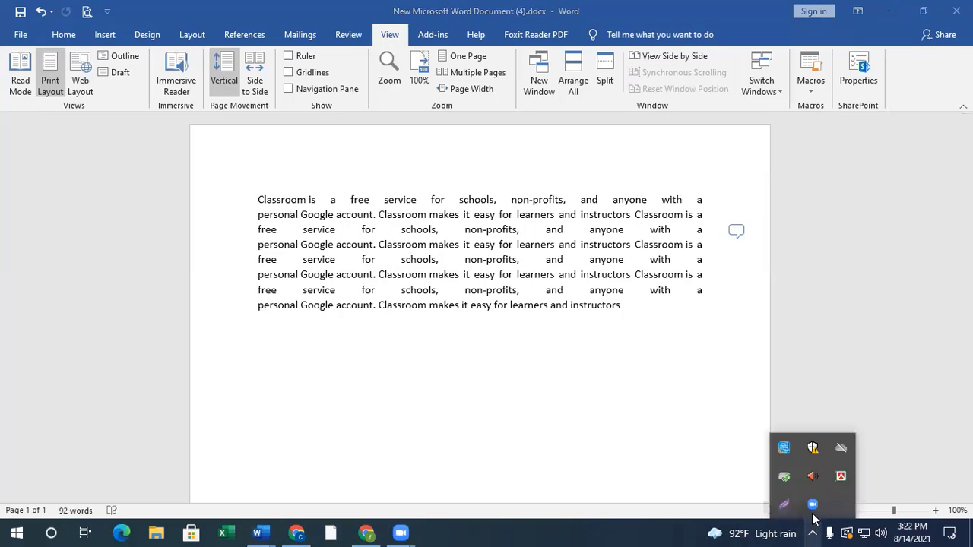
right_click(840, 477)
click(778, 445)
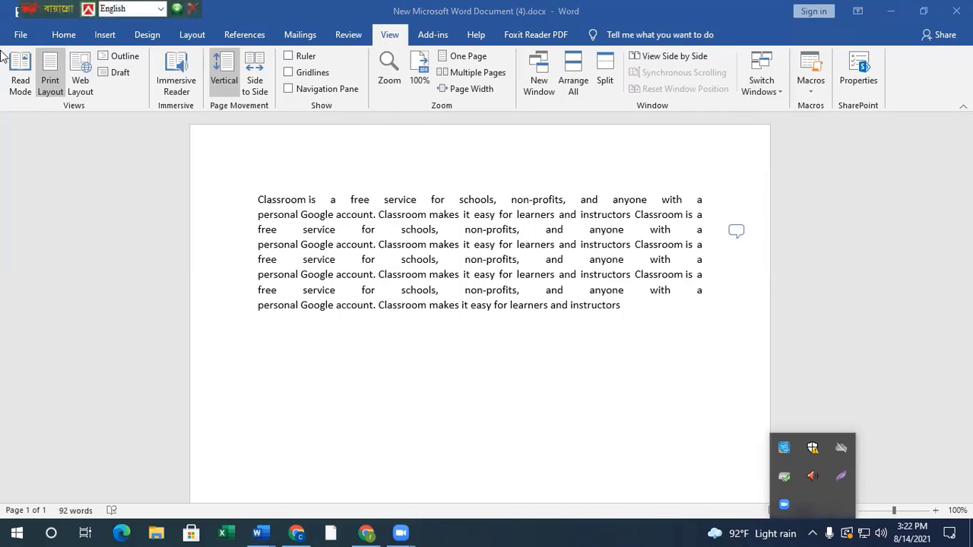
drag(44, 8, 232, 7)
- Add empty lines after the last line of the Classroom paragraph to start a new text line
click(601, 305)
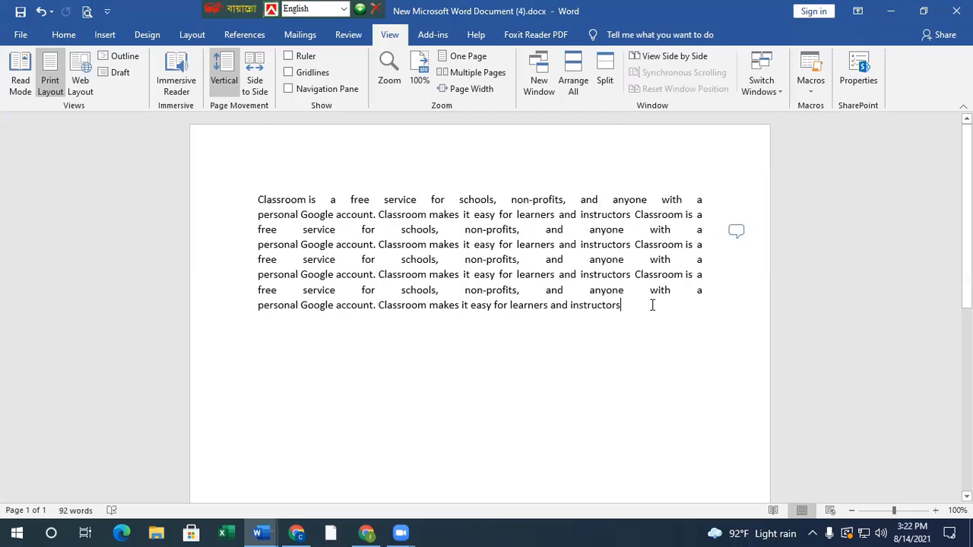
key(Return)
key(Return)
key(Return)
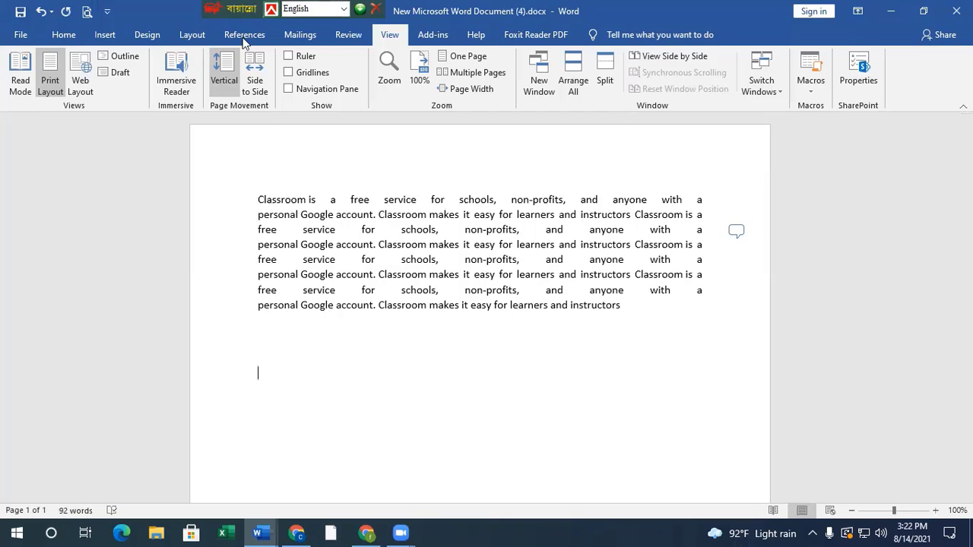
- Set the font for the new line to the Bangla font SutonnyMJ
click(62, 35)
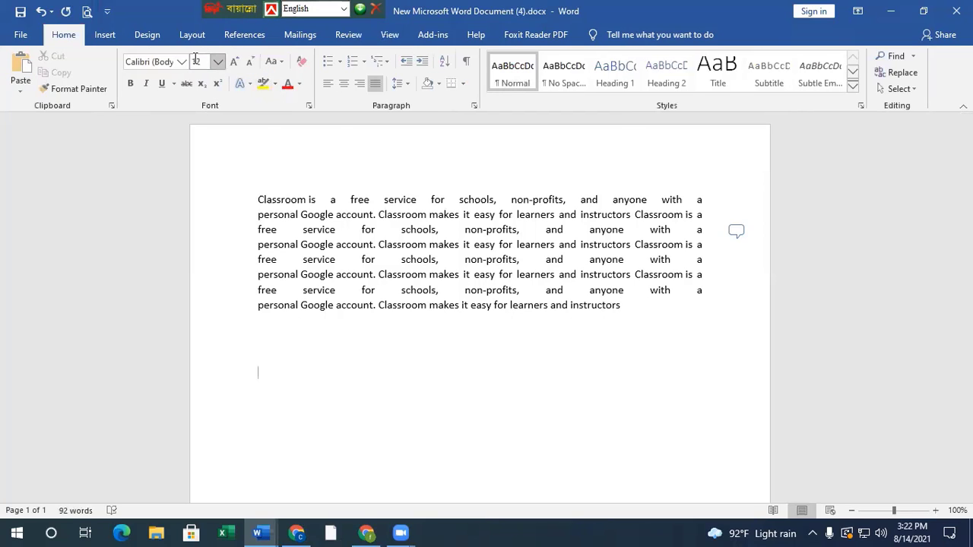
click(181, 62)
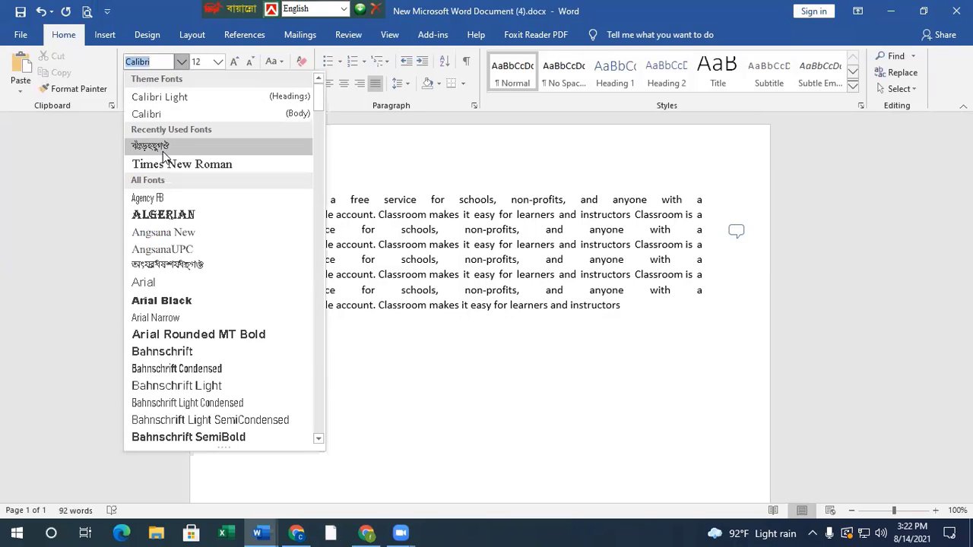
click(162, 149)
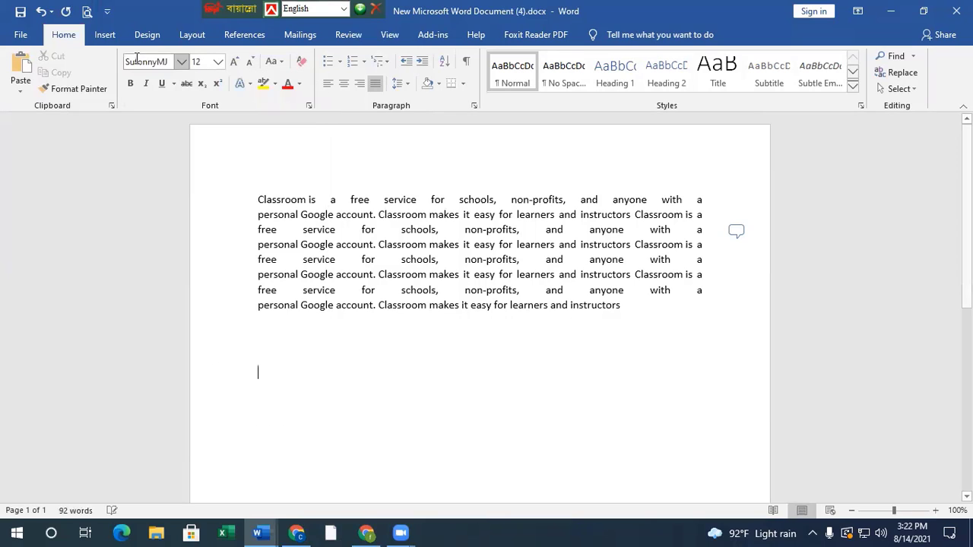
- Change the Bijoy keyboard mode to Bijoy Classic for Bangla typing
click(346, 9)
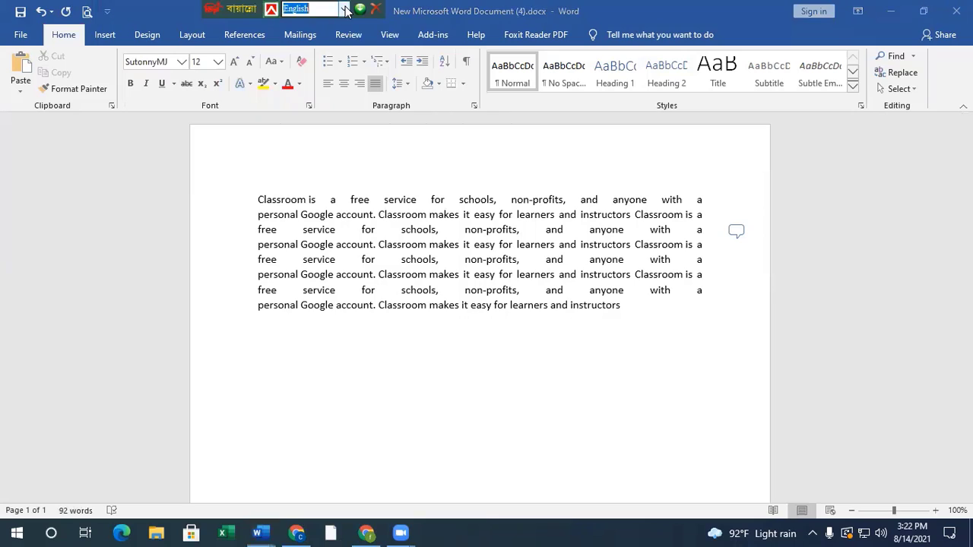
click(346, 10)
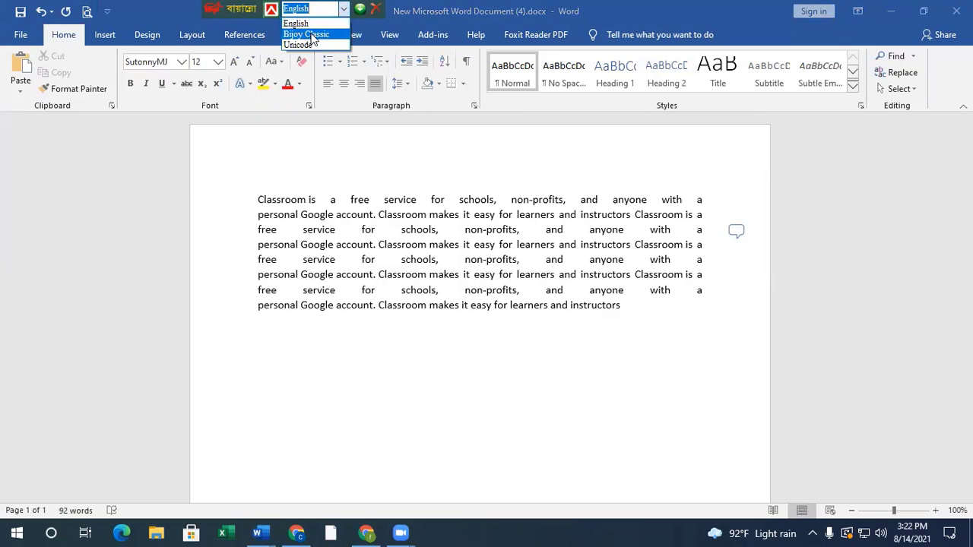
click(311, 35)
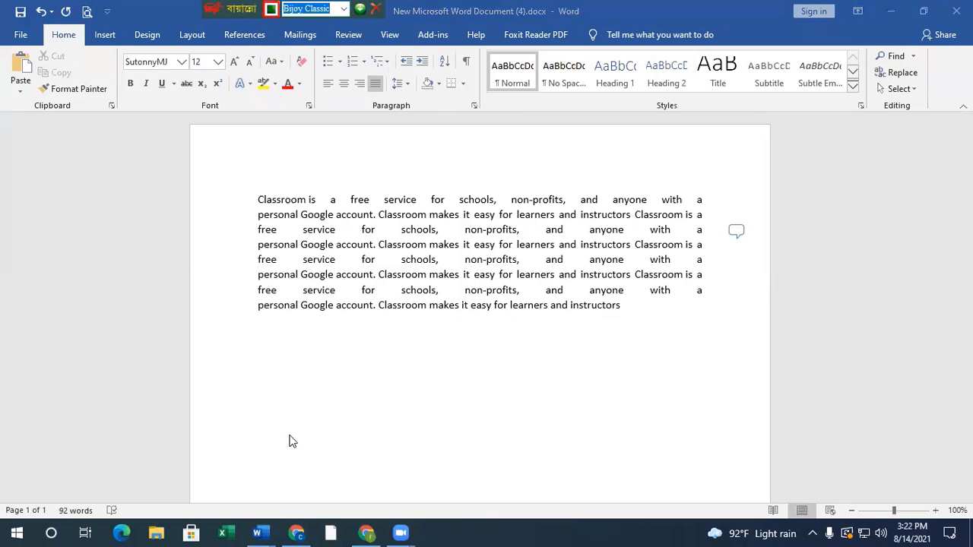
- Enter the Bangla word "কৃষি" on the line below the Classroom paragraph, undoing the mistyped characters along the way
click(297, 377)
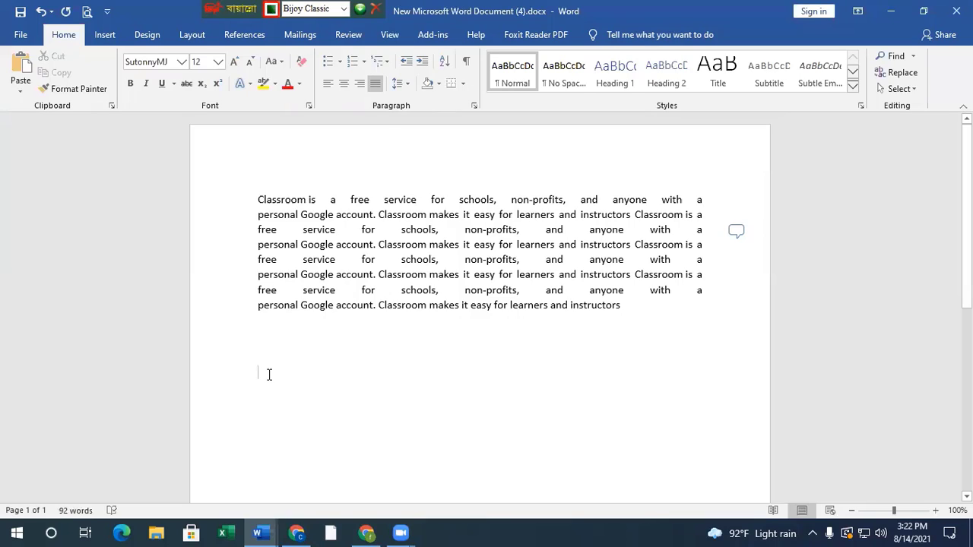
text(ক)
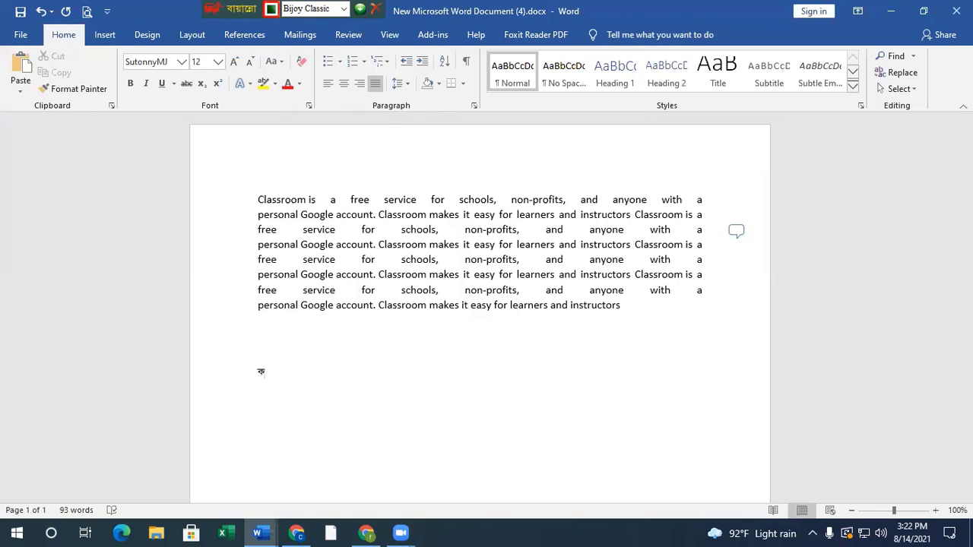
text(K…„)
key(ctrl+z)
key(Return)
key(Return)
text(ক)
text(ী)
text(ষ)
- Enlarge the word "কৃষি" to font size 36 and place the cursor at its end
click(238, 354)
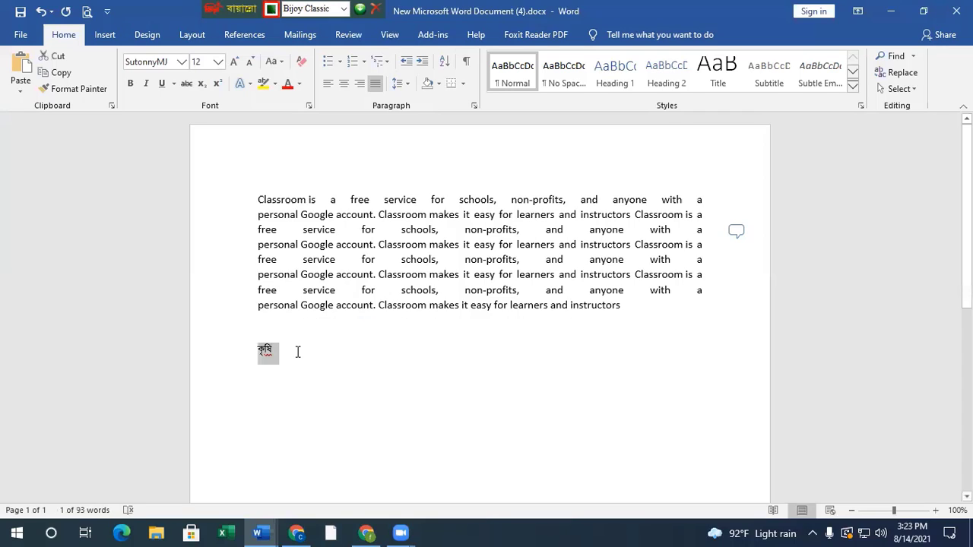
mouse_move(263, 350)
click(339, 311)
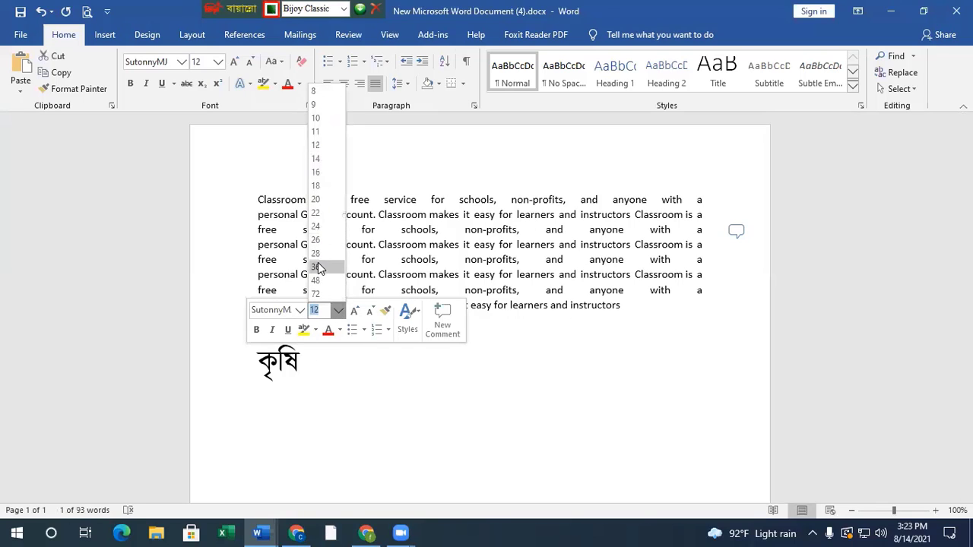
click(318, 268)
click(335, 364)
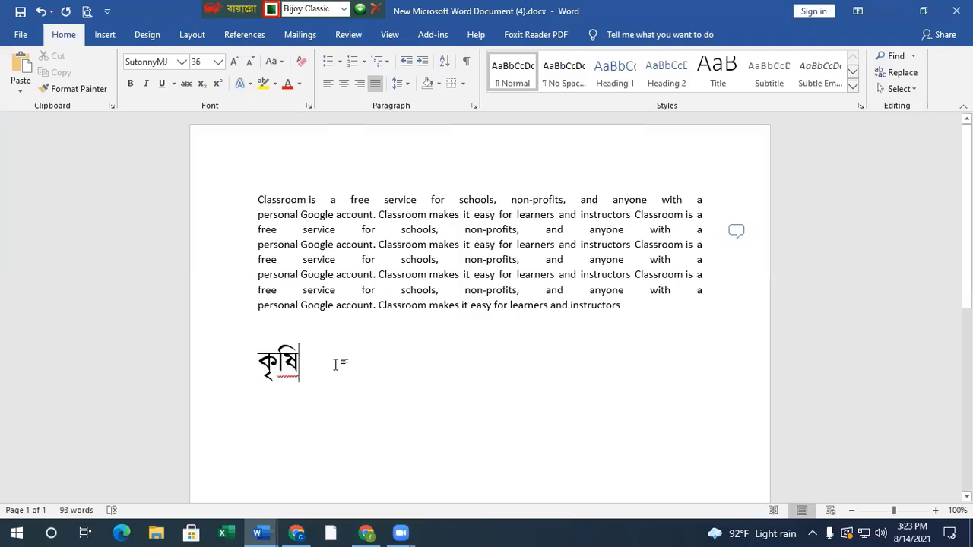
- Continue the Bangla line with the conjunct word "শিক্ষা" and the letter "আ"
text(শি)
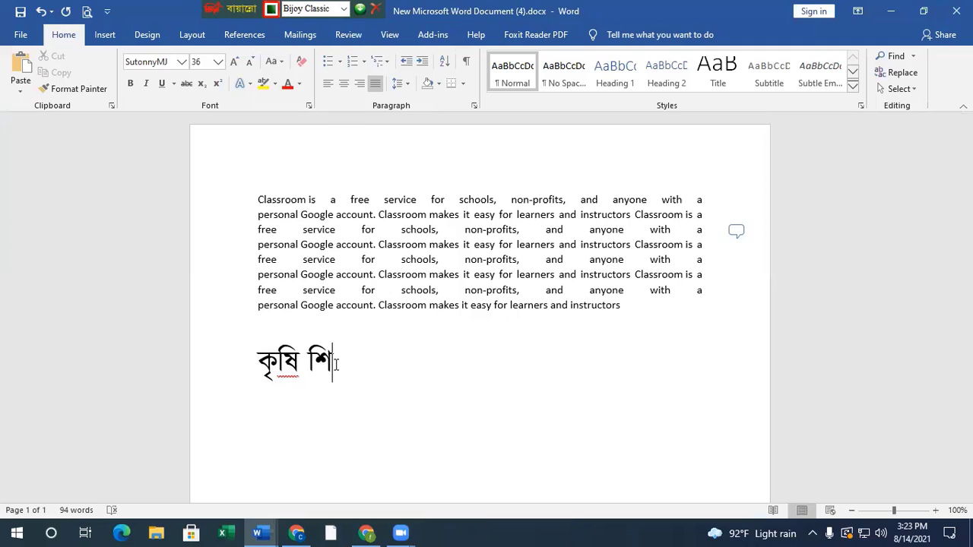
text(ক্ষা)
text(আ)
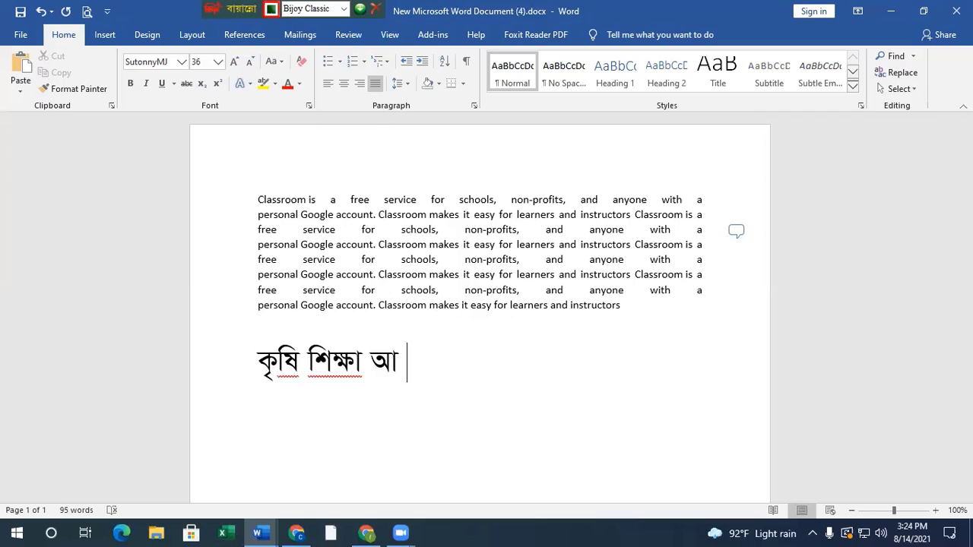
- Add the word "বিজ্ঞান" after "আ", forming the conjunct from জ and ঞ
text(বিজ)
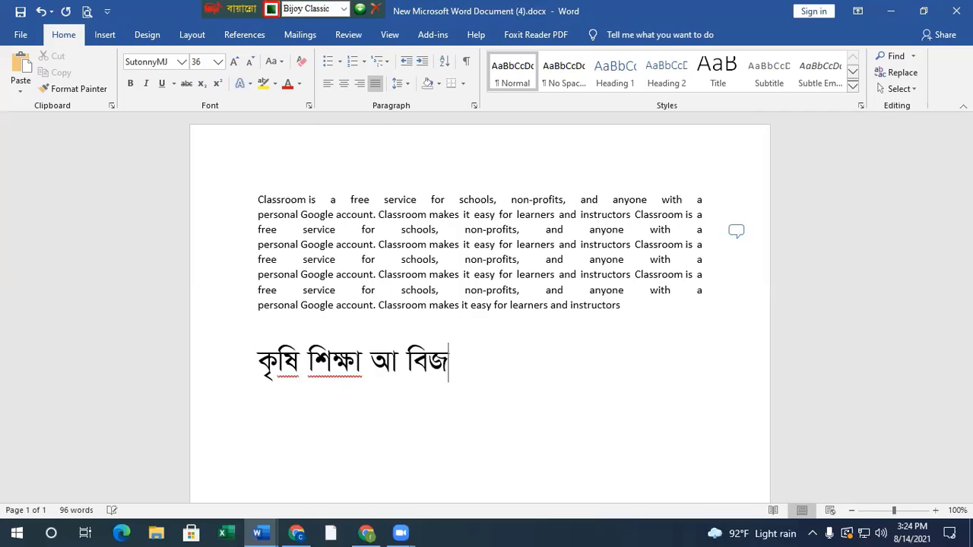
text(্ঞান )
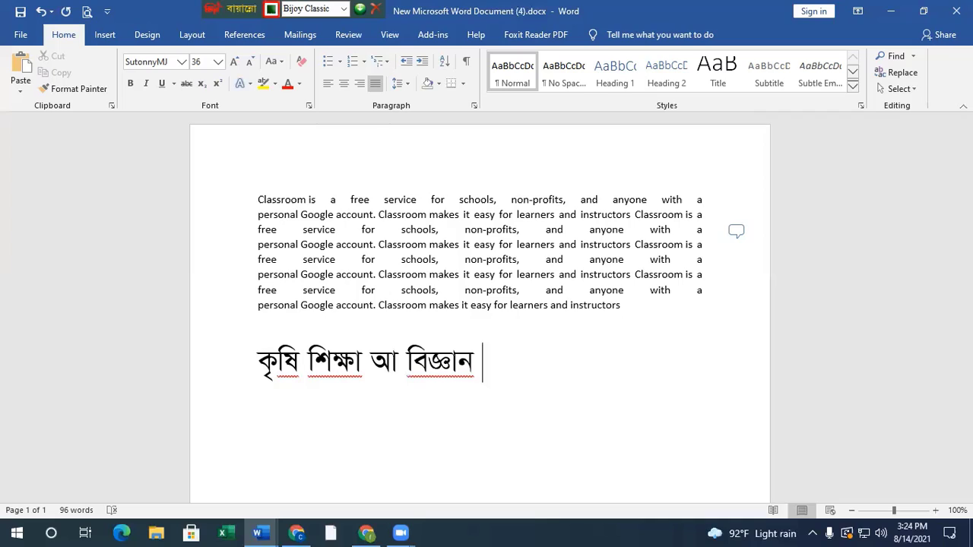
text(বাহ্)
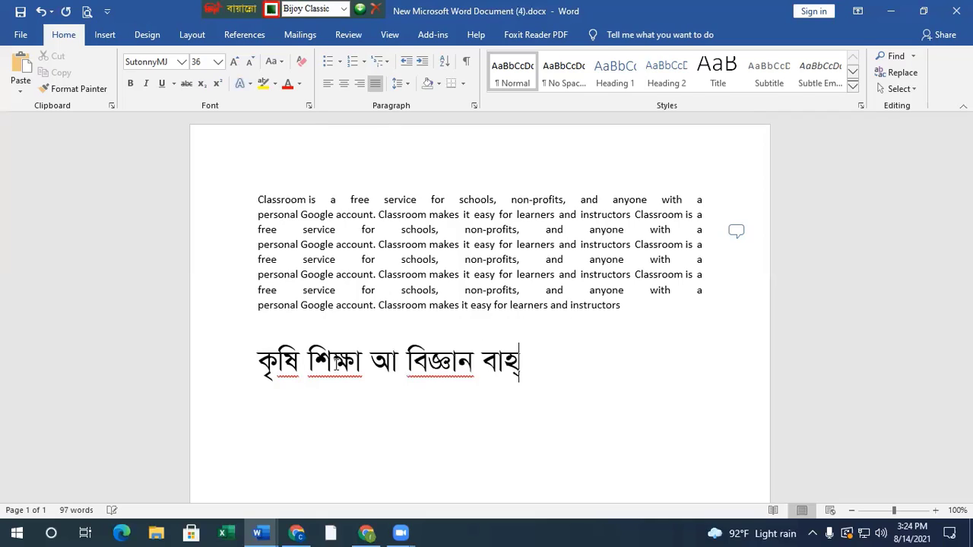
text(মণ)
- Add the word "ব্রাহ্মণ" after "বিজ্ঞান", correcting its first syllable from "বা" to "ব্রা"
key(Left)
key(Left)
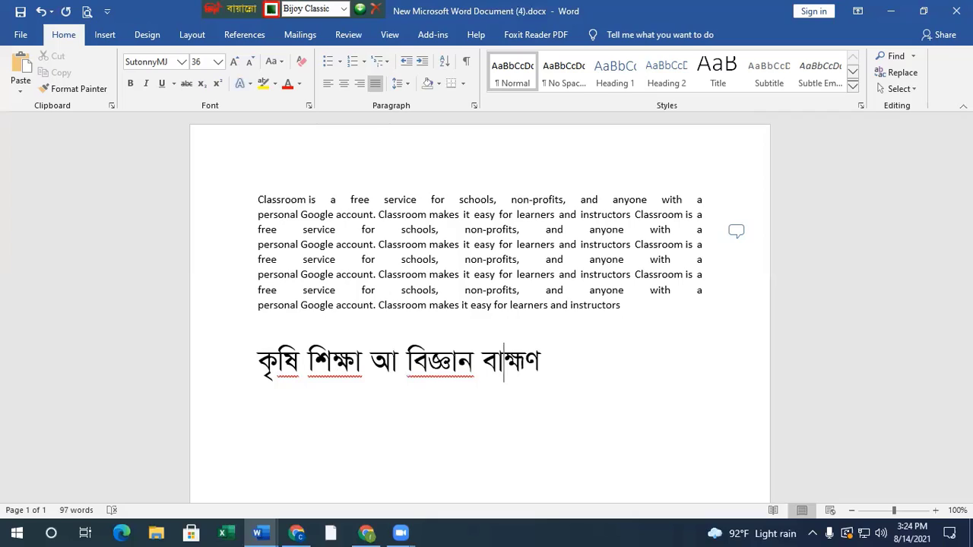
key(BackSpace)
text(্রা)
- Return to the end of the Bangla line and enter "পশ্চা" after "ব্রাহ্মণ"
key(End)
text(পশ্ )
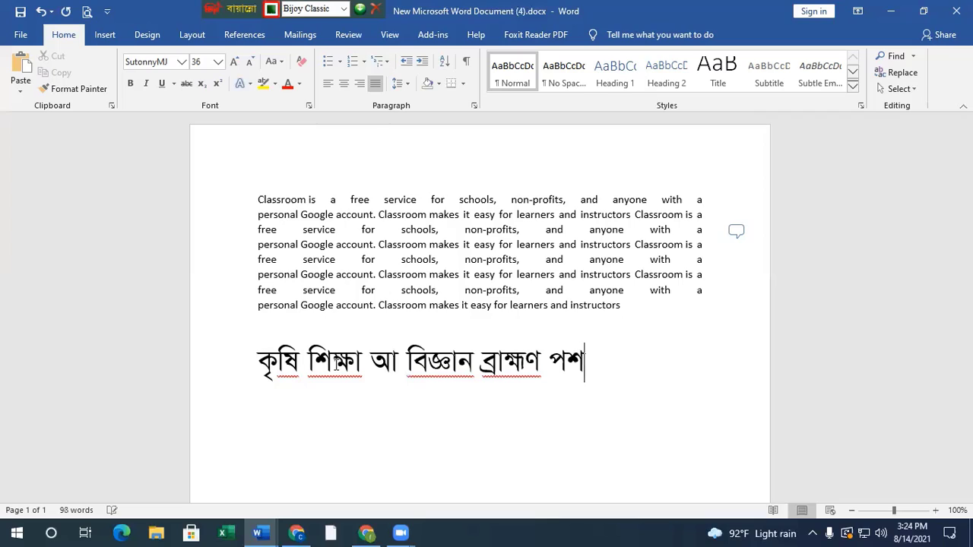
text(চাত)
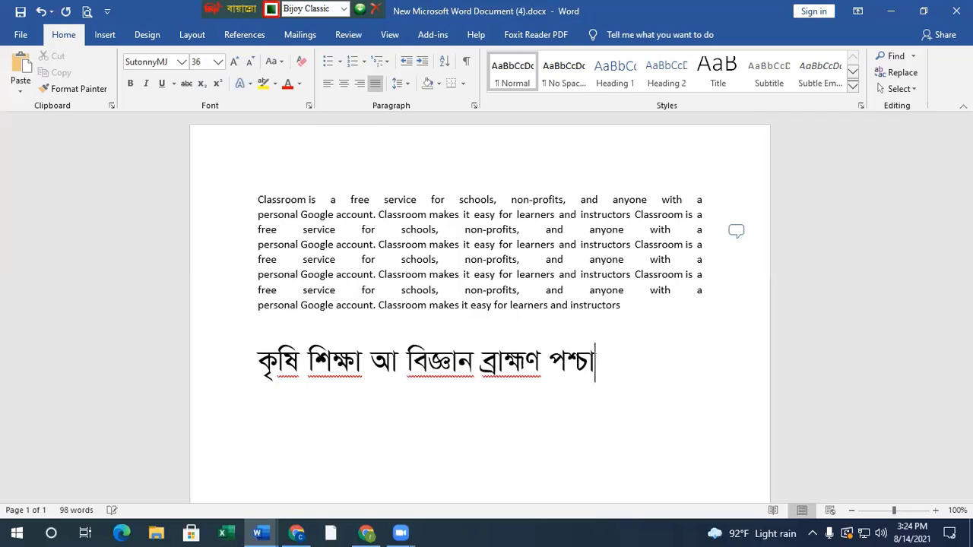